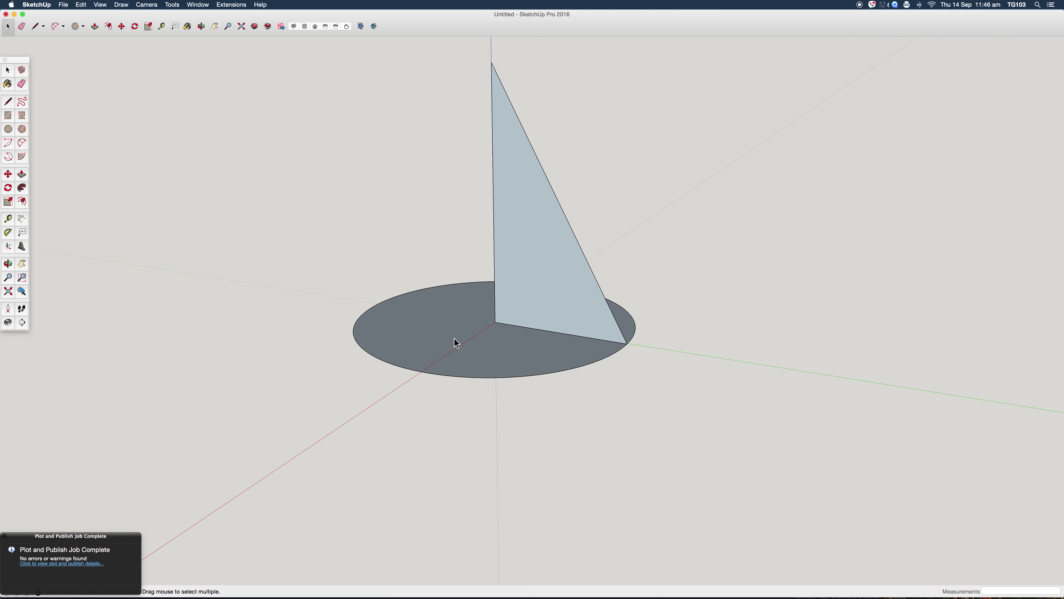
- Sweep the vertical triangle around the circular base with Follow Me to form a solid cone
left_click(22, 202)
left_click(584, 272)
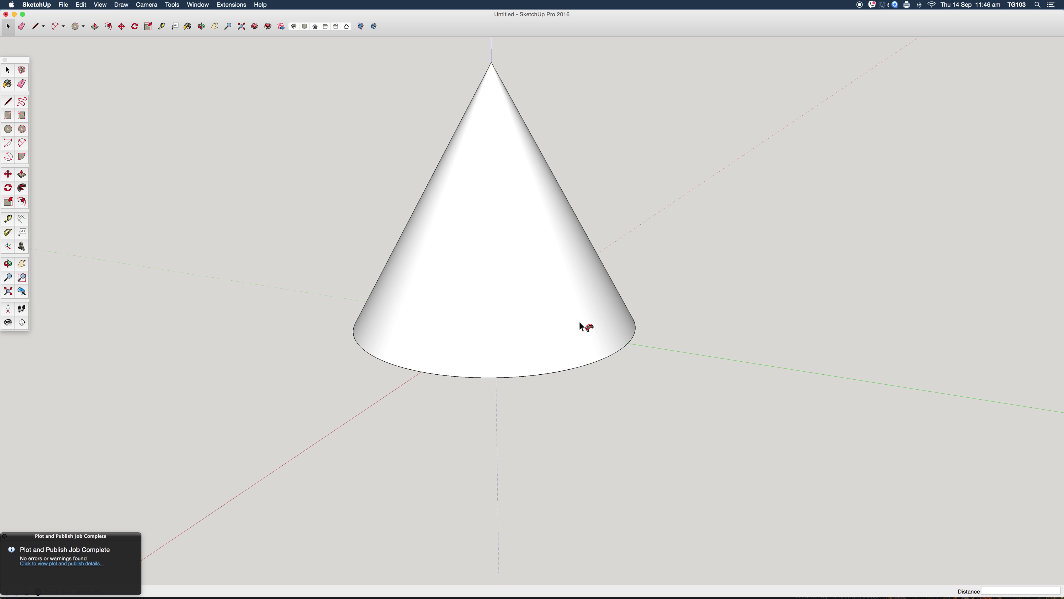
scroll(546, 415, "down", 3)
middle_click_drag(547, 415, 441, 327)
scroll(522, 194, "up", 4)
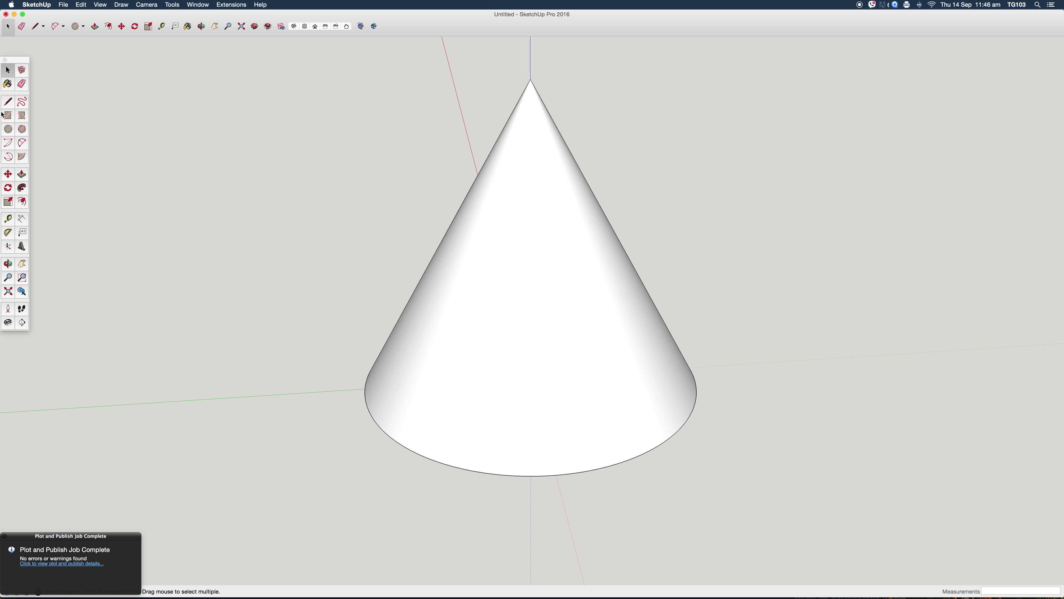
- Paint the cone's surface with the translucent teal material from Glass and Mirrors and close the materials window
left_click(8, 85)
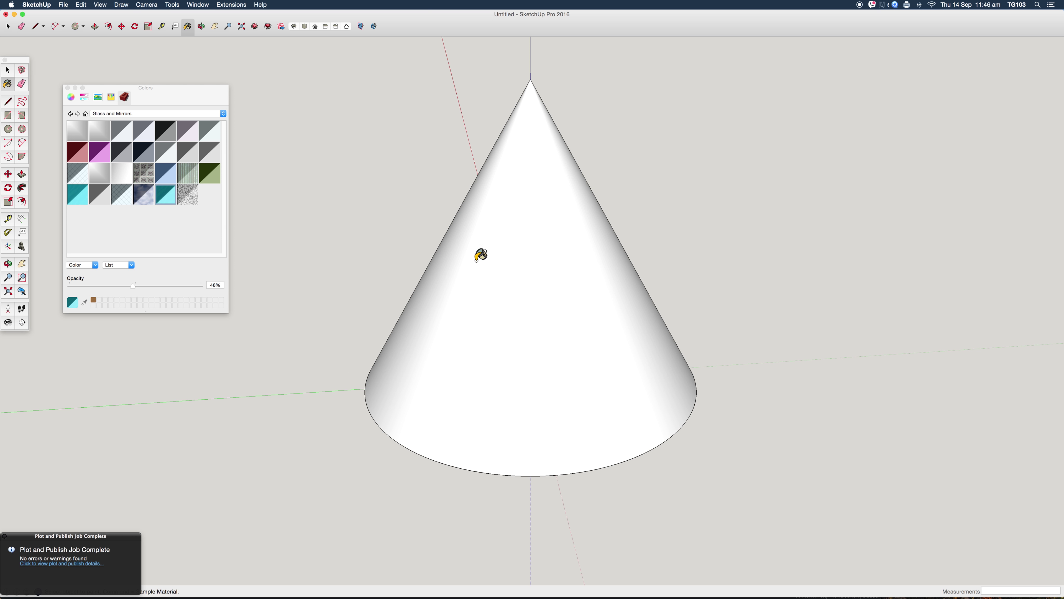
left_click(487, 257)
key("space")
scroll(516, 414, "down", 3)
middle_click_drag(520, 430, 518, 138)
middle_click_drag(534, 342, 598, 316)
scroll(587, 322, "up", 2)
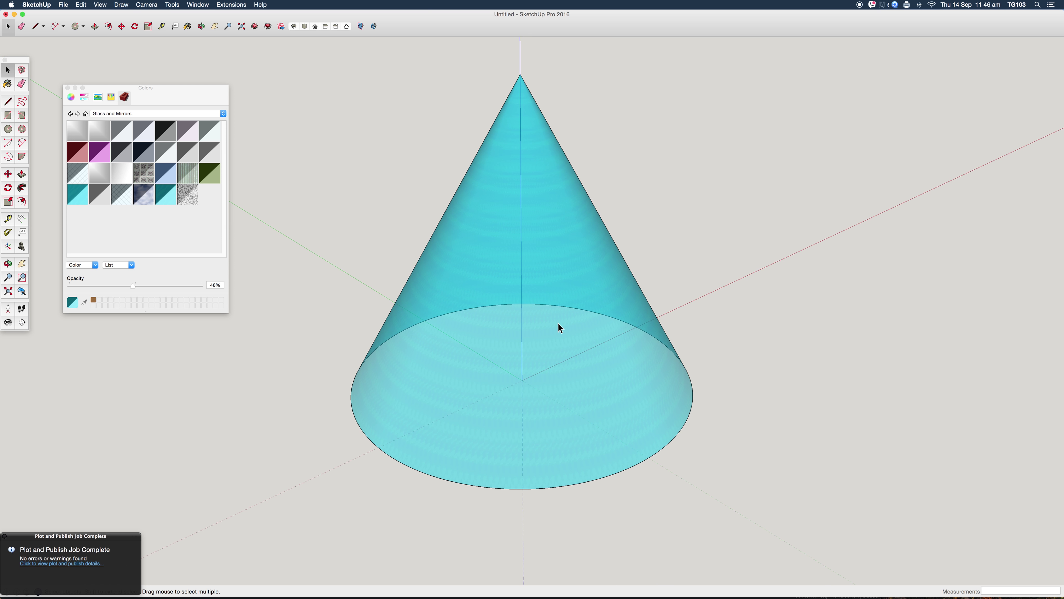
left_click(68, 87)
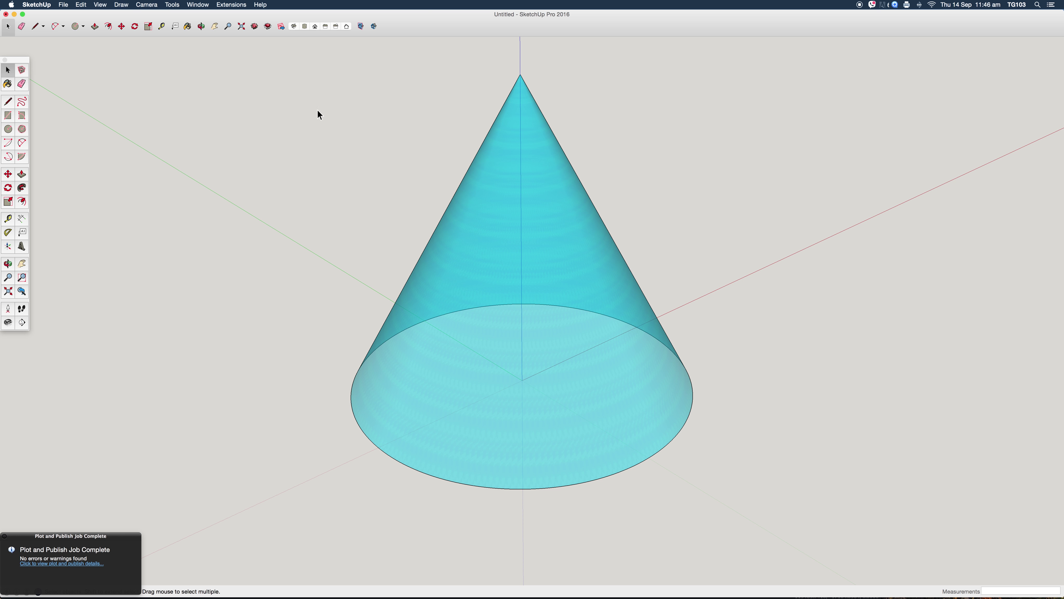
- Delete the whole cone and draw a 500 by 500 mm square on the ground starting at the origin
left_click_drag(298, 61, 772, 522)
key("Delete")
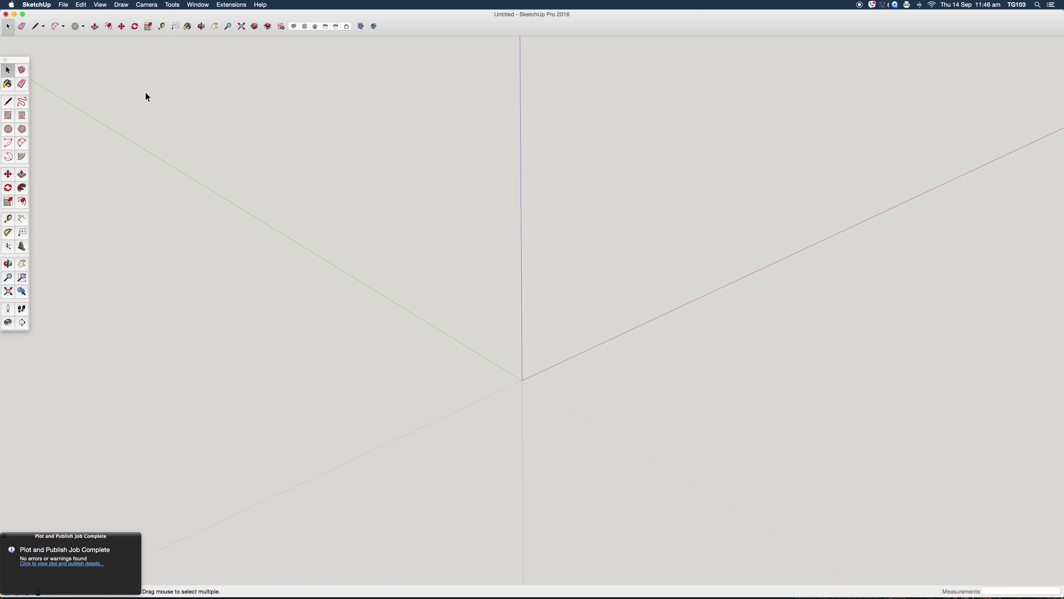
left_click(6, 117)
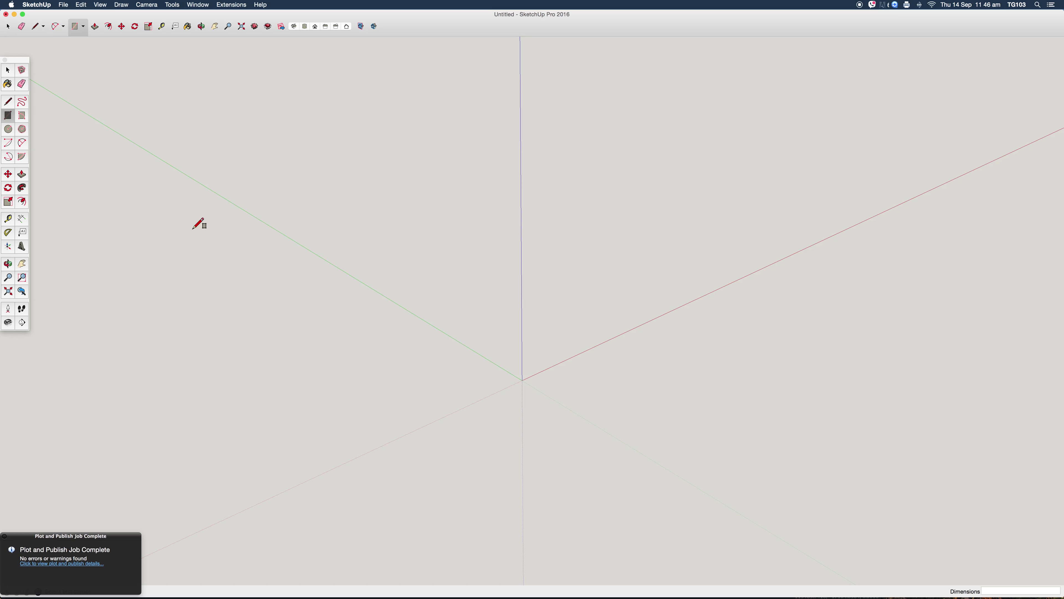
left_click(522, 378)
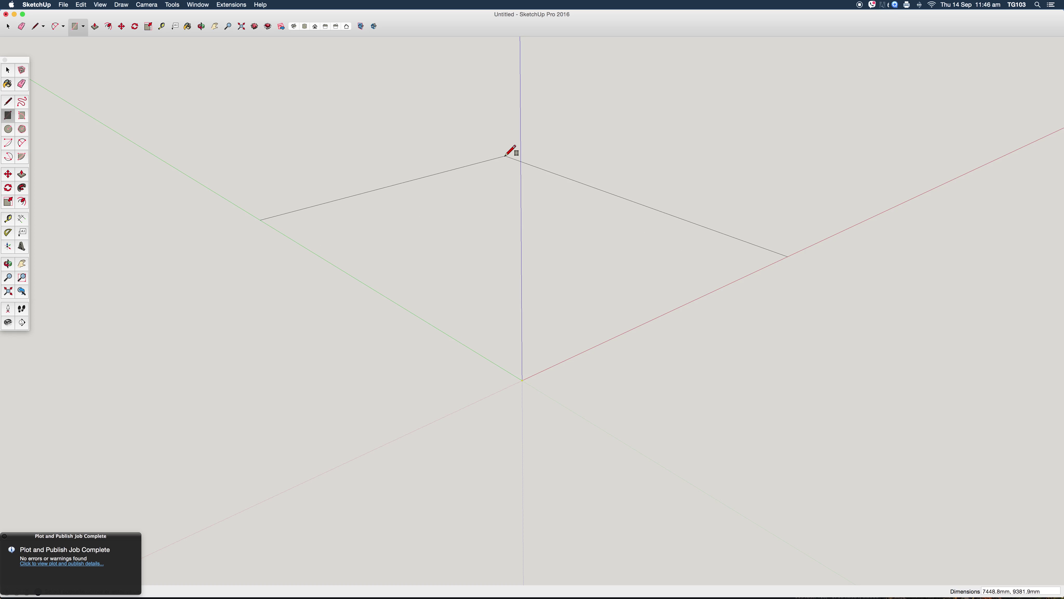
type("500,500")
key("Return")
key("space")
scroll(528, 388, "up", 6)
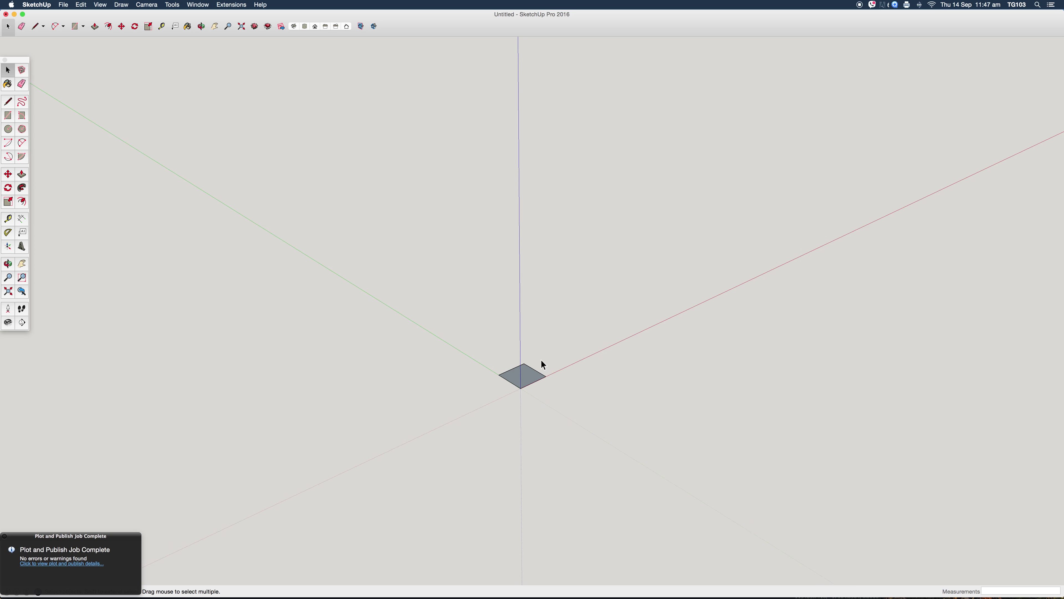
scroll(503, 387, "up", 2)
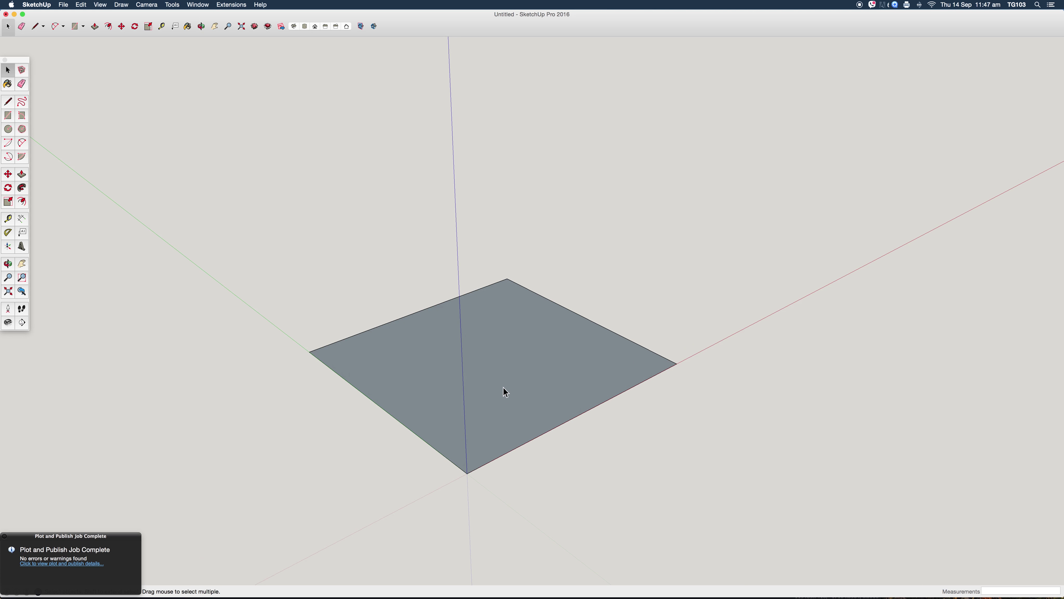
- Draw both corner-to-corner diagonals across the square to mark its centre
middle_click_drag(504, 387, 209, 388)
key("l")
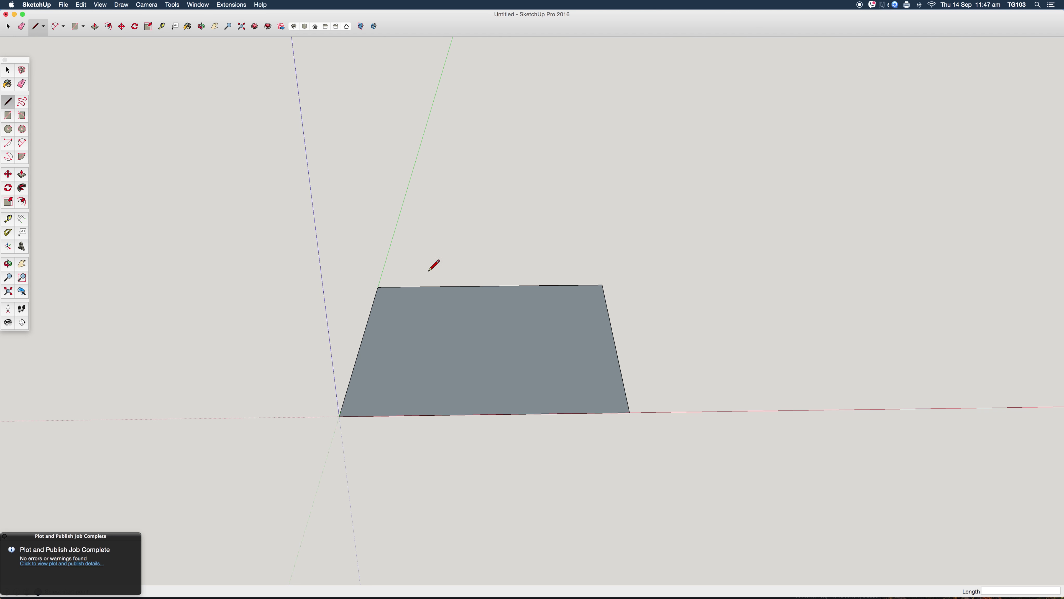
left_click(378, 288)
left_click(630, 412)
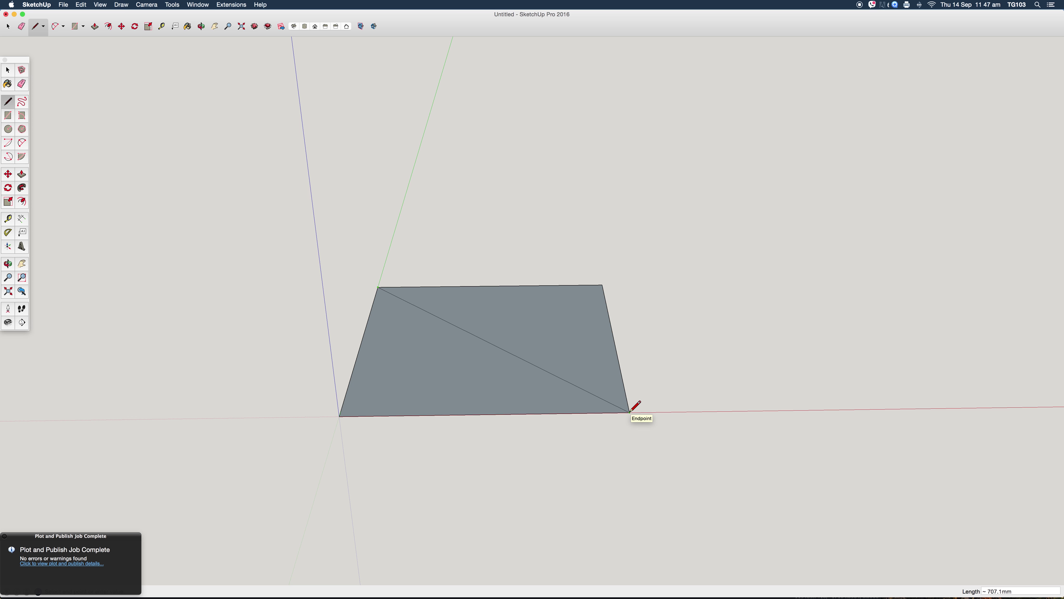
left_click(339, 416)
left_click(603, 285)
- Draw a vertical line up from the crossing of the diagonals and connect its upper end to one corner of the square
left_click(489, 341)
middle_click_drag(488, 341, 499, 190)
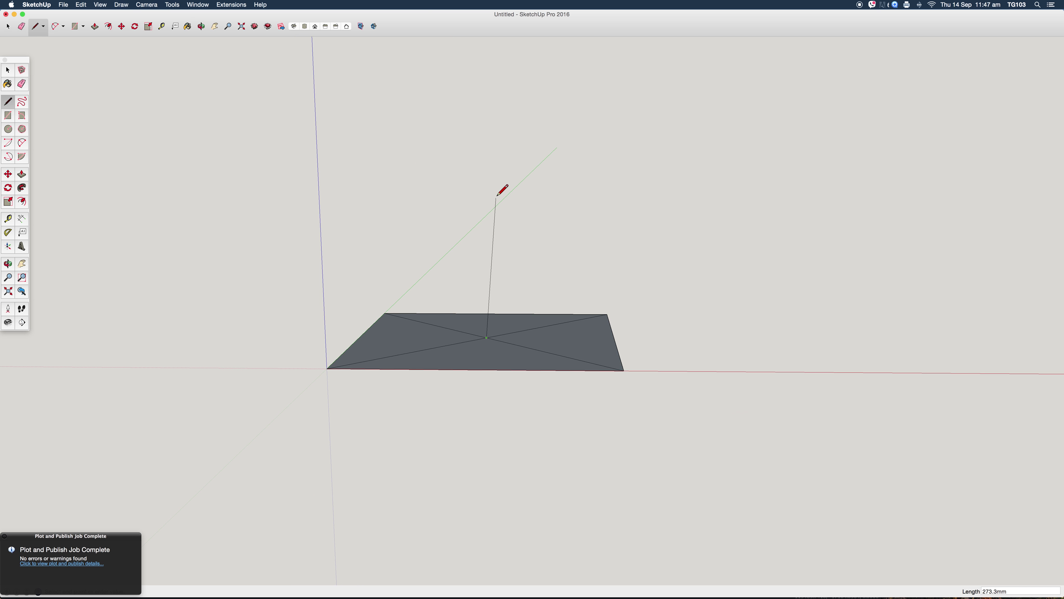
key("Return")
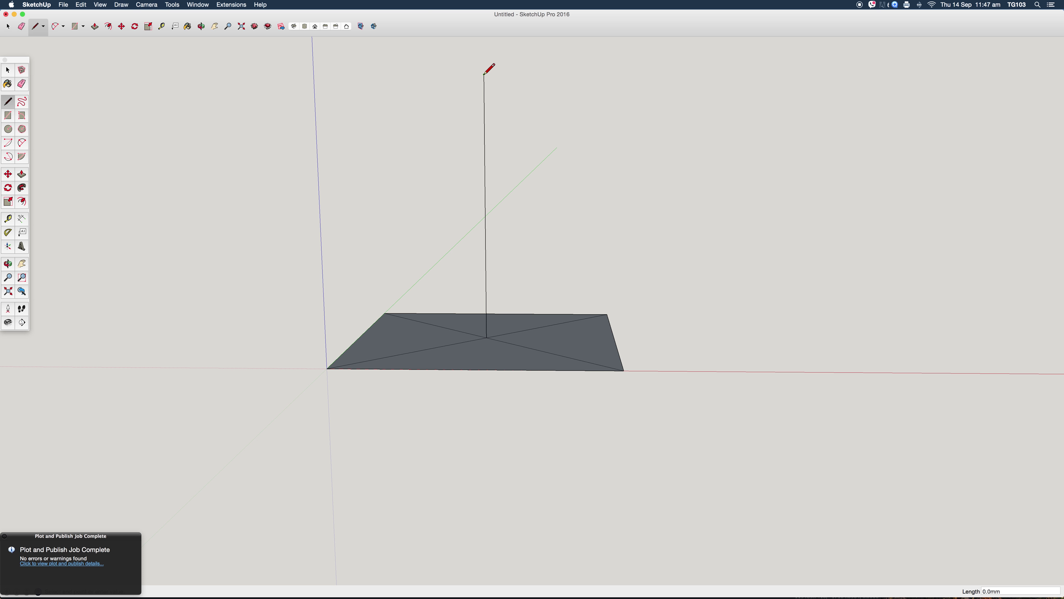
left_click(623, 370)
scroll(623, 370, "down", 1)
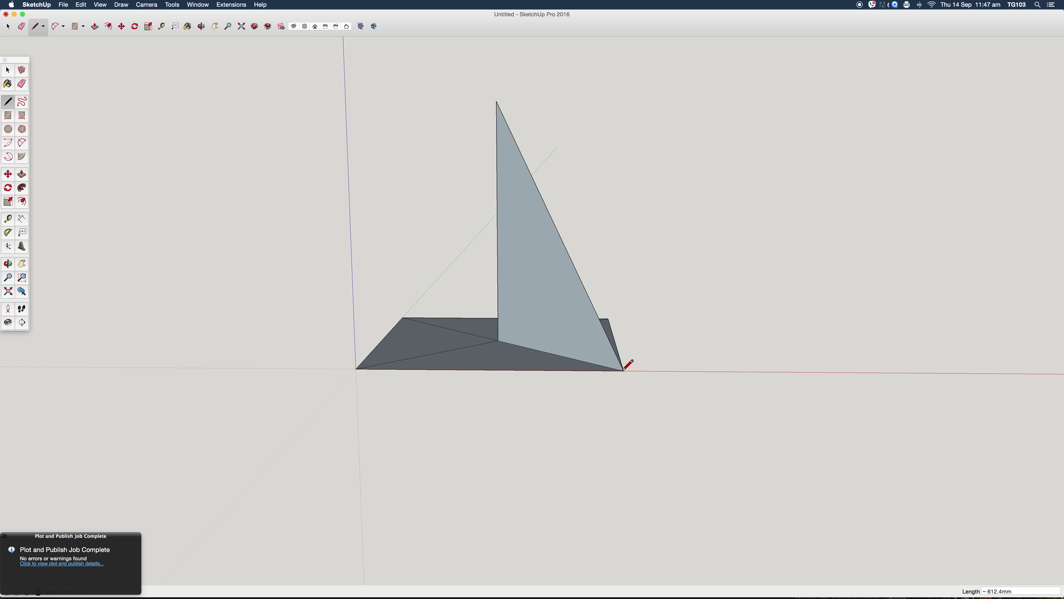
- Connect the apex to the three remaining corners of the square to close the pyramid's faces
middle_click_drag(624, 370, 304, 507)
left_click(520, 100)
left_click(682, 339)
middle_click_drag(731, 326, 236, 385)
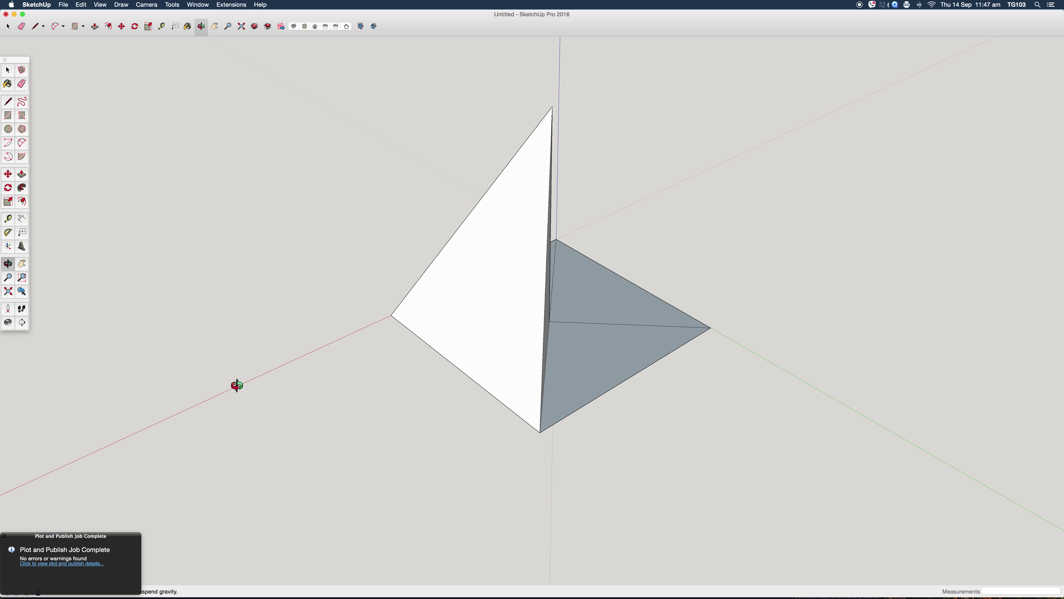
left_click(553, 107)
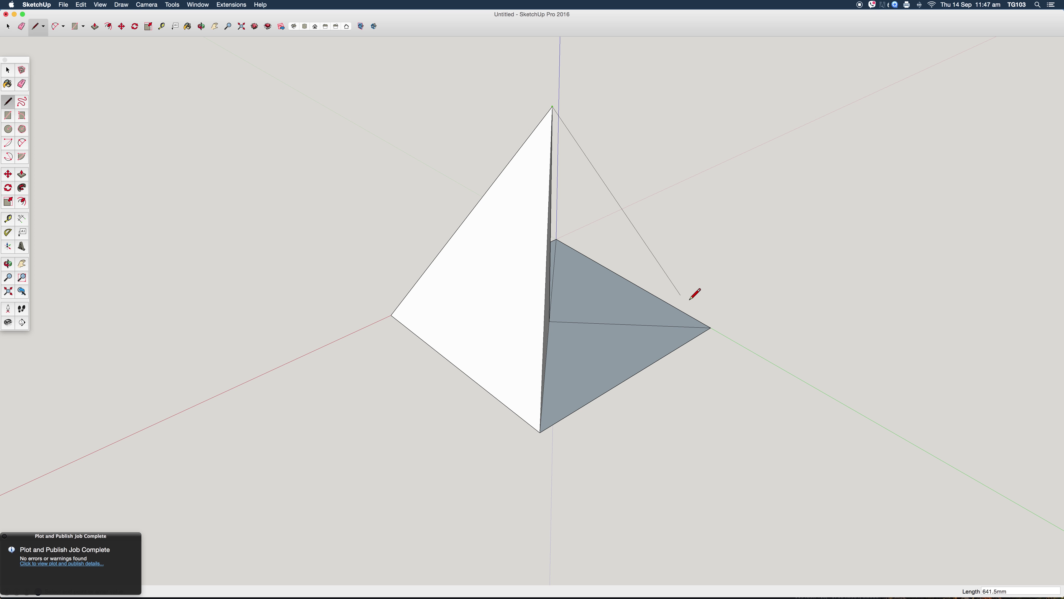
left_click(711, 327)
middle_click_drag(693, 296, 203, 368)
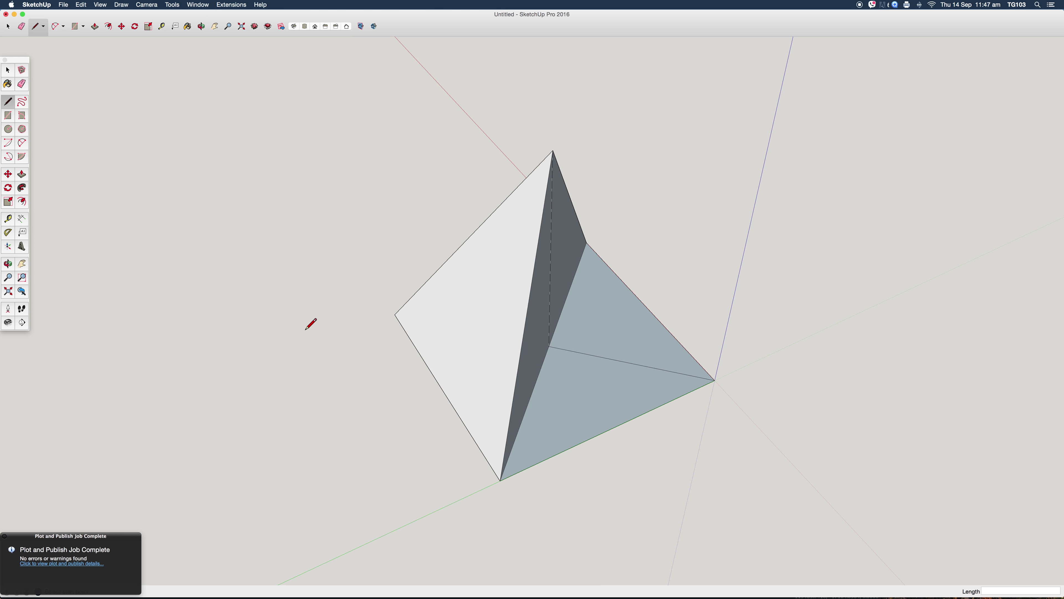
left_click(553, 150)
left_click(715, 381)
key("space")
mouse_move(717, 374)
middle_mouse_down()
mouse_move(107, 285)
mouse_move(333, 352)
mouse_move(542, 335)
mouse_move(508, 371)
middle_mouse_up()
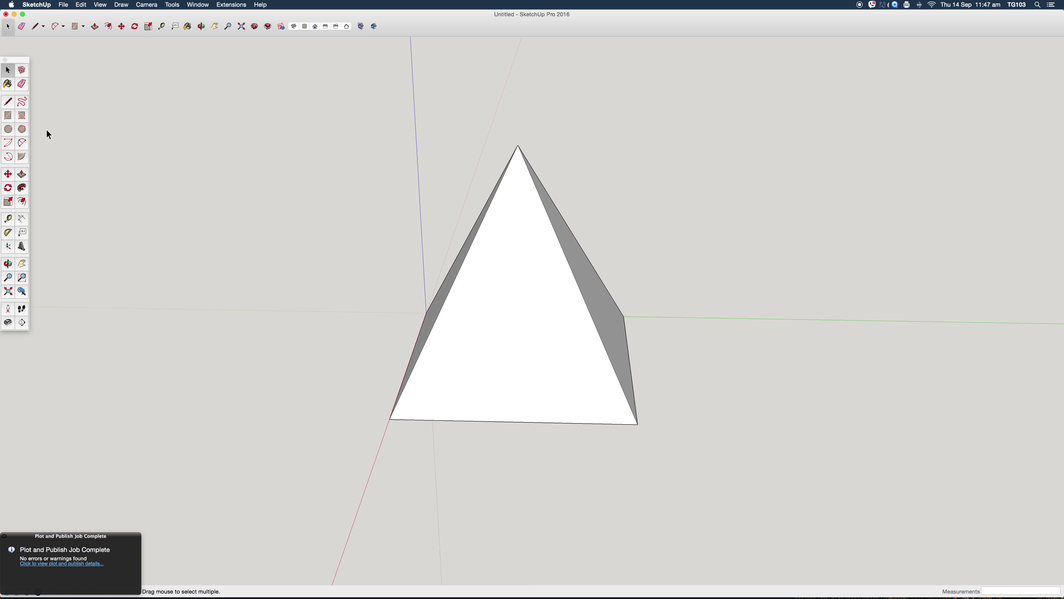
- Choose the brown material from the Stone collection for painting
left_click(9, 84)
left_click(110, 113)
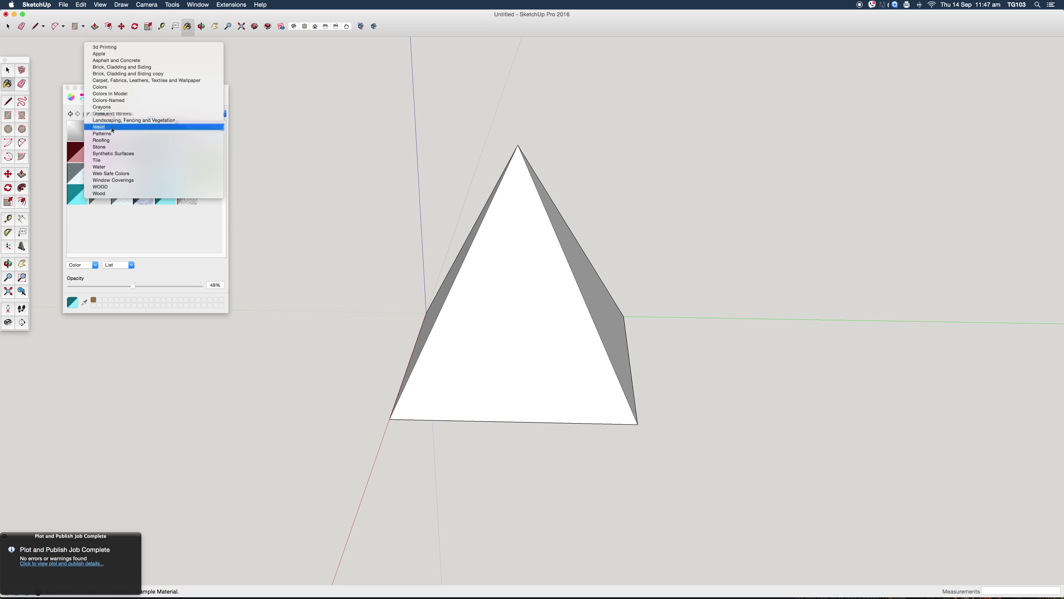
left_click(113, 147)
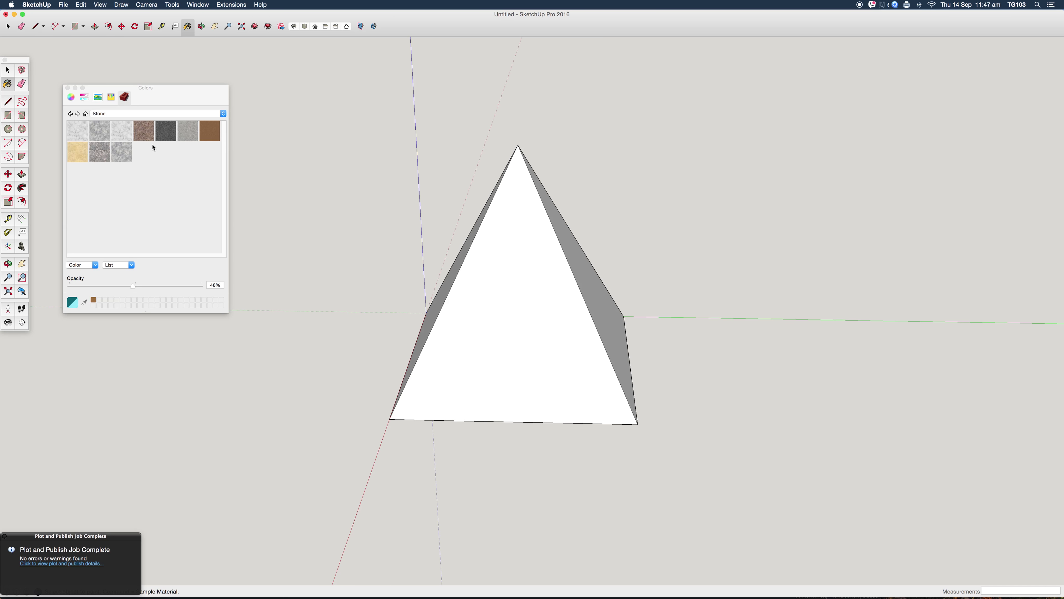
left_click(205, 138)
- Select all connected geometry of the pyramid and make it a group
key("space")
triple_click(518, 264)
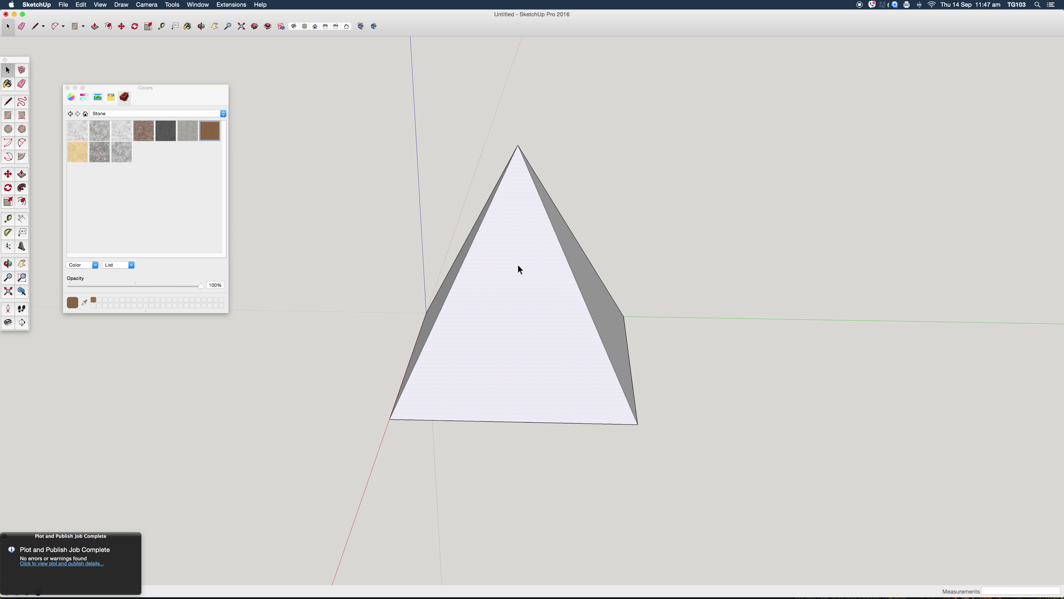
right_click(518, 265)
left_click(545, 323)
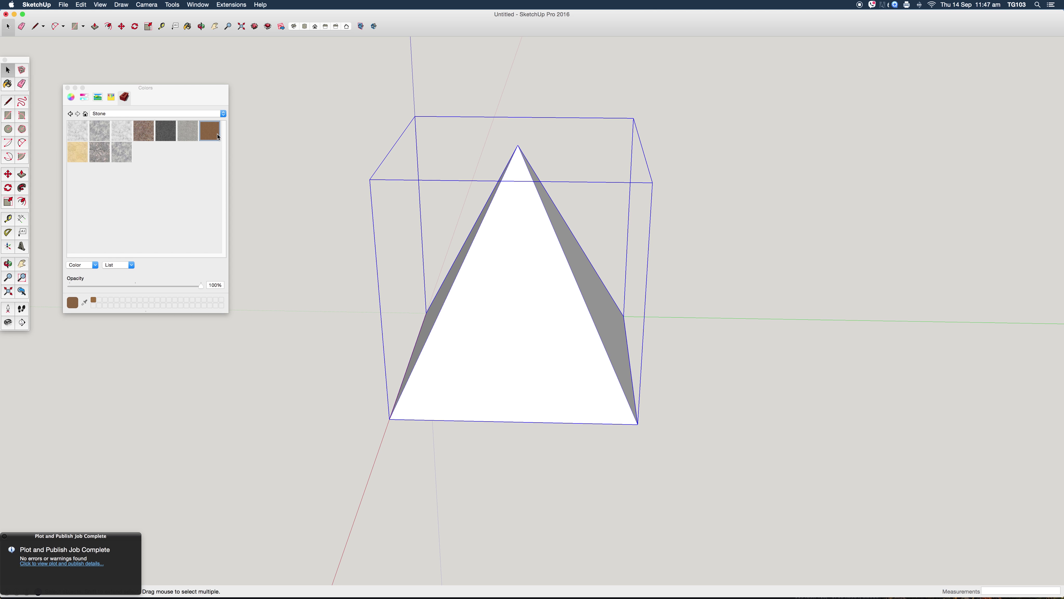
middle_click_drag(553, 301, 394, 332)
- Paint the entire pyramid group with the brown stone material
left_click(7, 83)
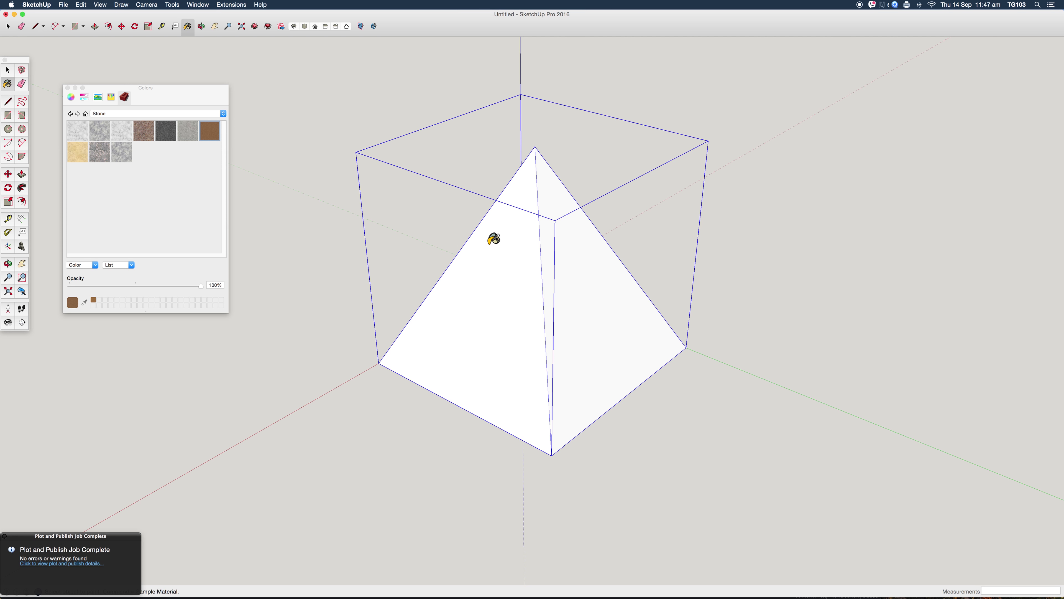
left_click(506, 240)
key("space")
scroll(584, 319, "down", 2)
middle_click_drag(611, 335, 468, 358)
scroll(469, 357, "down", 2)
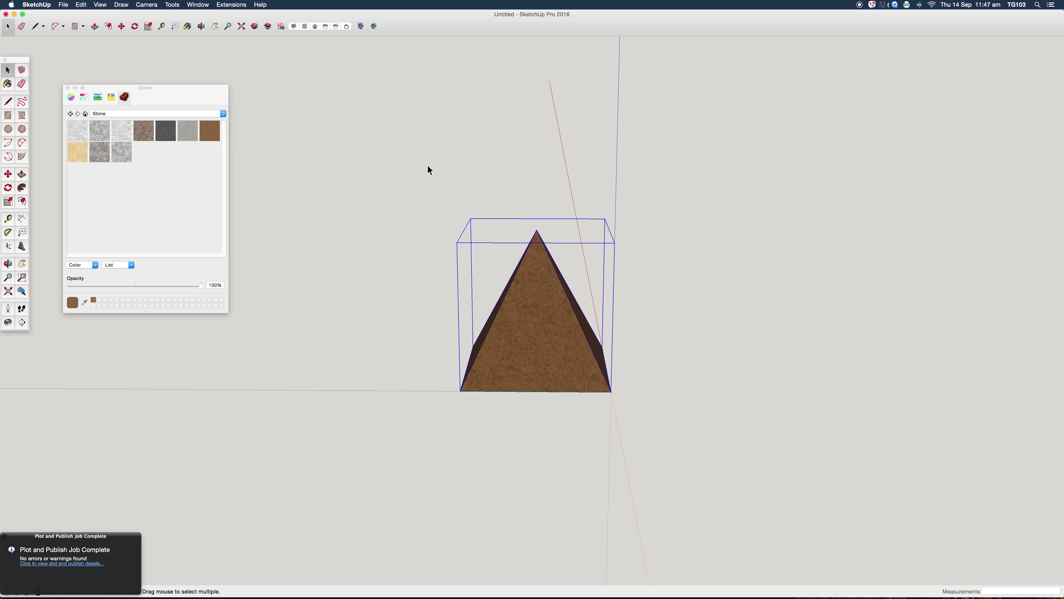
middle_click_drag(729, 452, 425, 439)
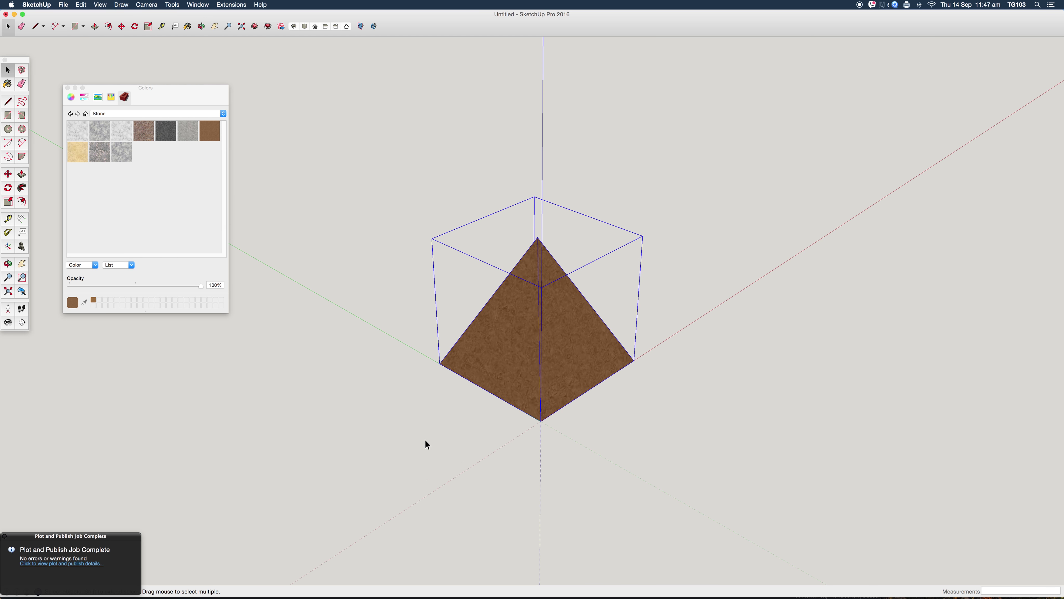
- Delete the pyramid group and draw a new rectangle on the ground starting at the origin
key("Delete")
left_click(8, 117)
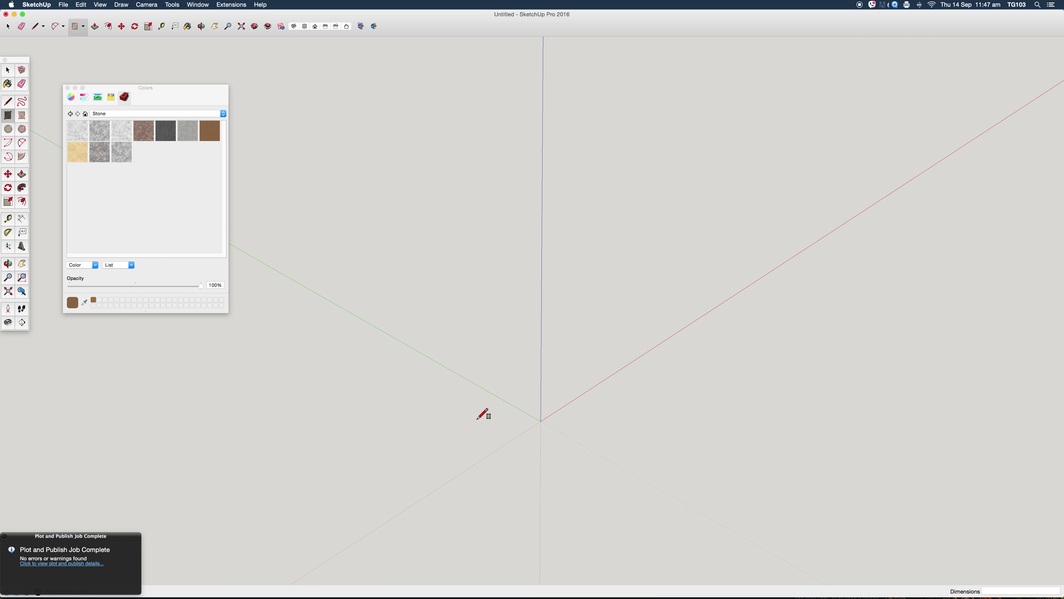
left_click(541, 420)
type("5")
key("Return")
key("space")
scroll(558, 402, "up", 5)
middle_click_drag(554, 401, 293, 314)
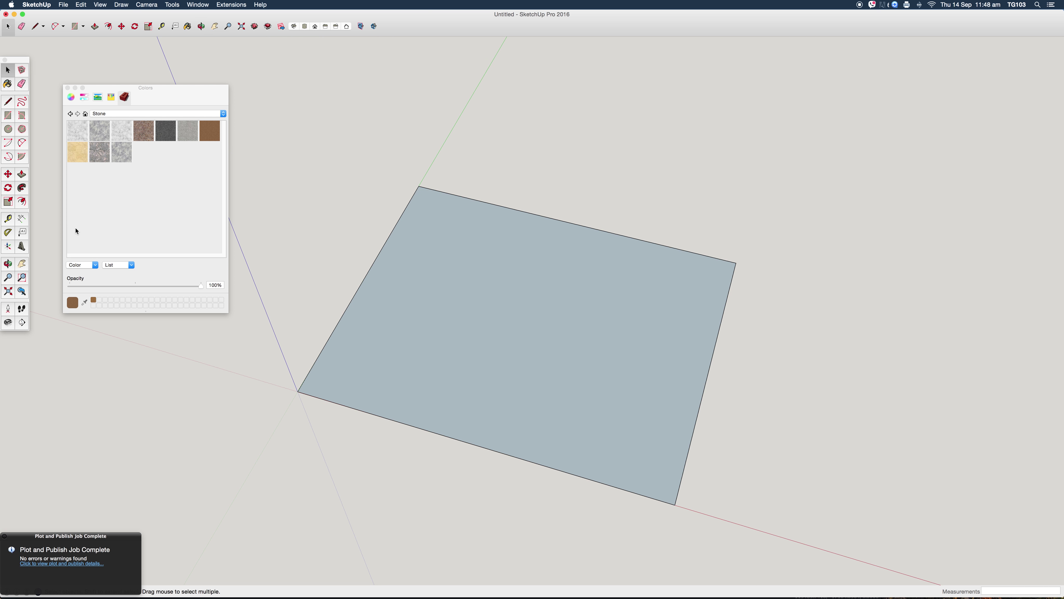
- Offset the outline of the rectangle inward by 100 mm
left_click(28, 201)
left_click(423, 199)
type("100")
key("Return")
- Try to offset the inner rectangle inward by another 100 mm
left_click(450, 276)
type("100")
key("Return")
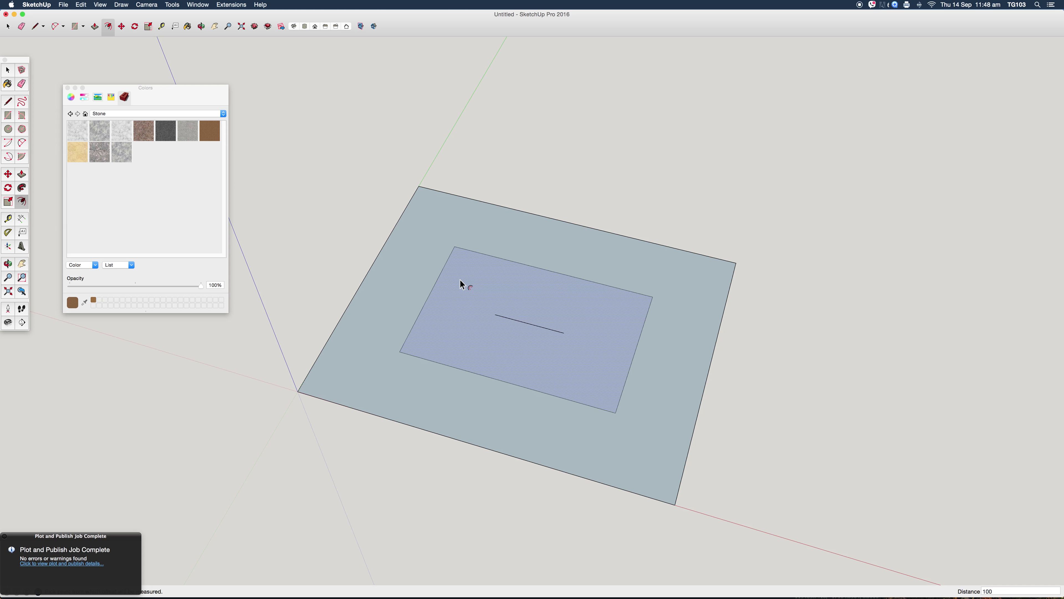
key("super+z")
- Offset the inner rectangle inward by 40 mm and add another offset outline between it and the outer edge
left_click(449, 278)
left_click(460, 284)
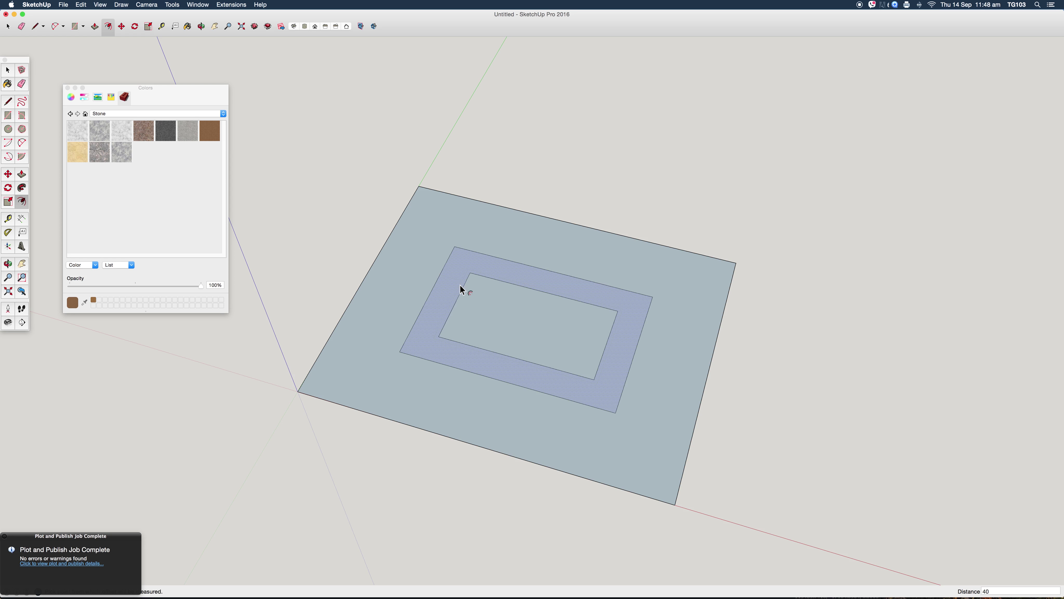
left_click(409, 219)
left_click(416, 224)
key("space")
middle_click_drag(415, 237, 484, 285)
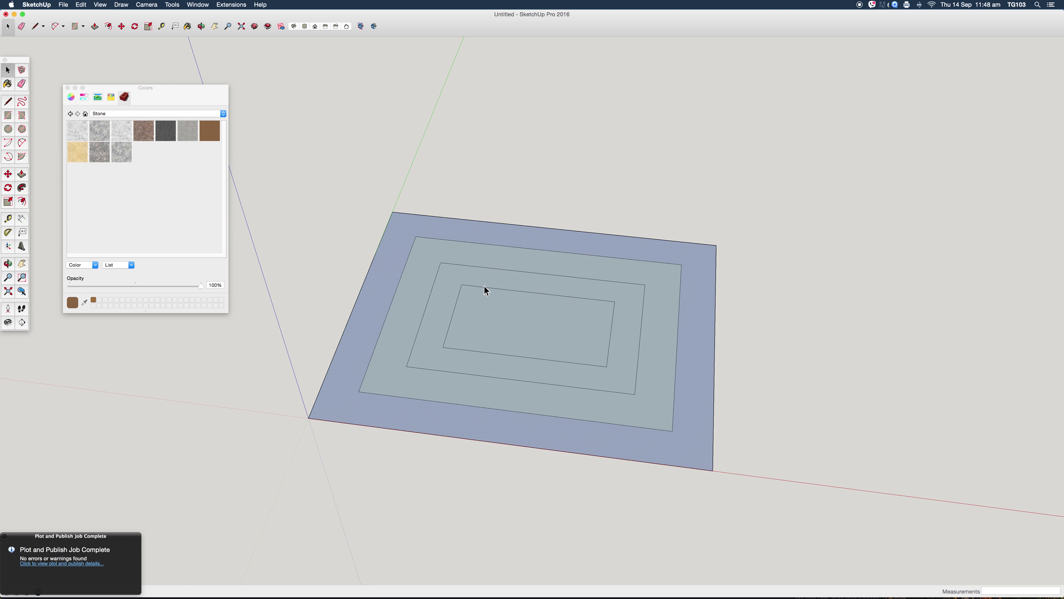
- Draw a diagonal line between opposite corners of the innermost rectangle
key("l")
left_click(461, 285)
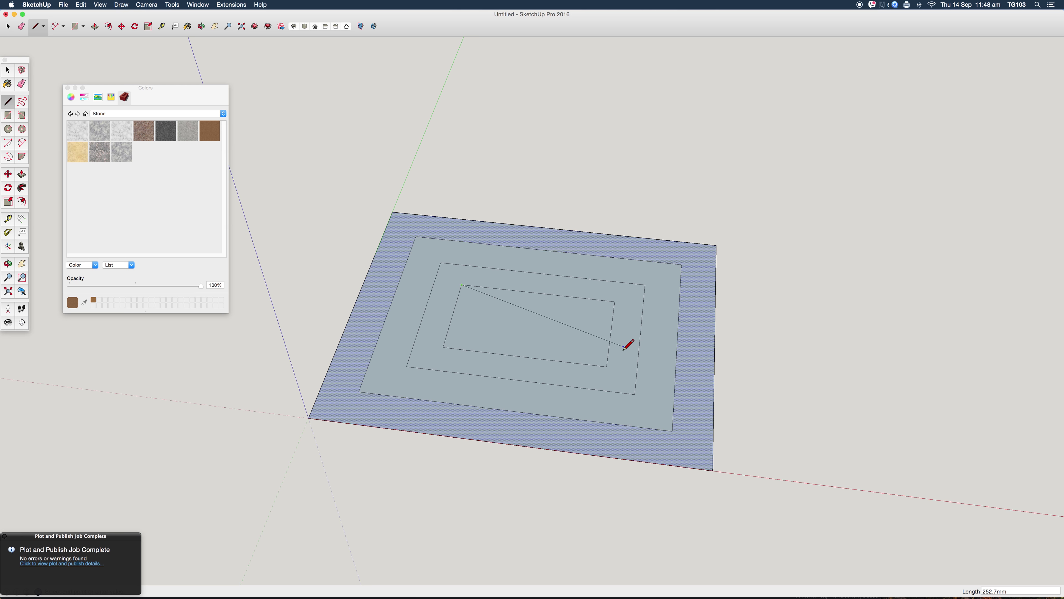
left_click(606, 366)
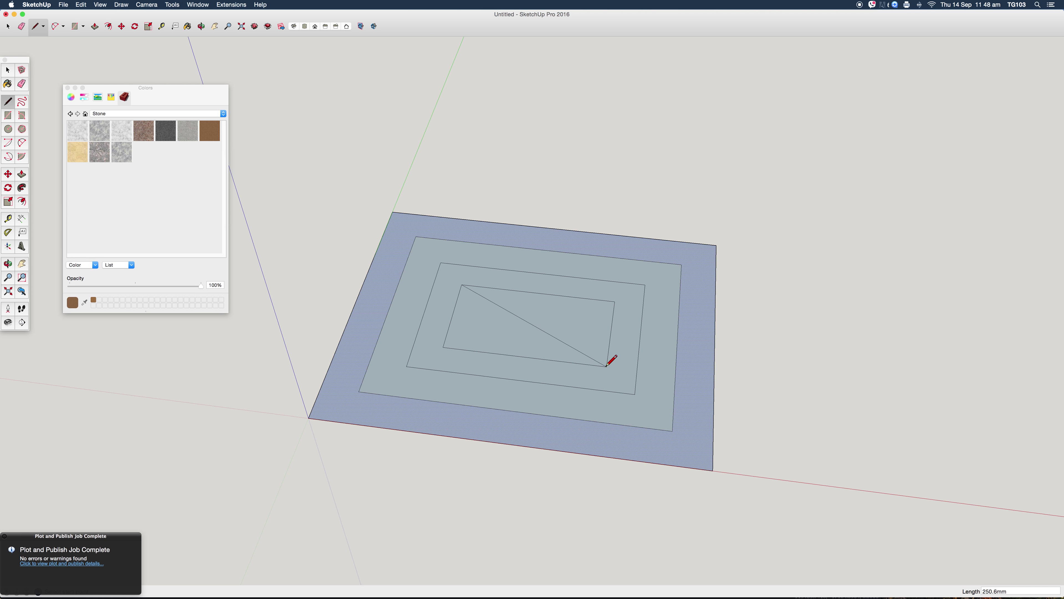
- Draw a 500 mm vertical line upward from the midpoint of the diagonal
left_click(533, 324)
middle_click_drag(534, 332, 543, 190)
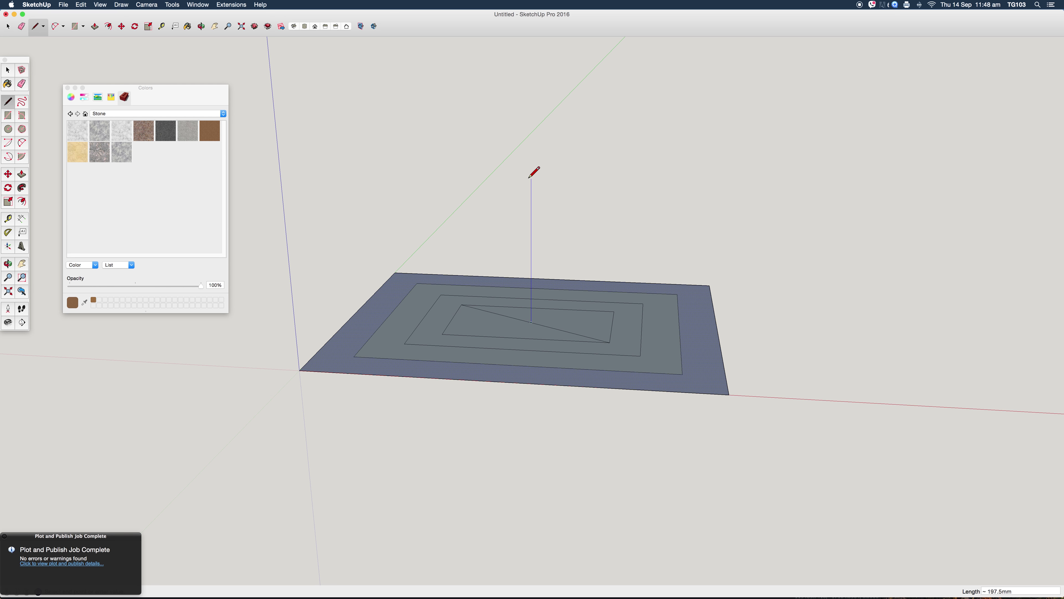
type("500")
key("Return")
key("space")
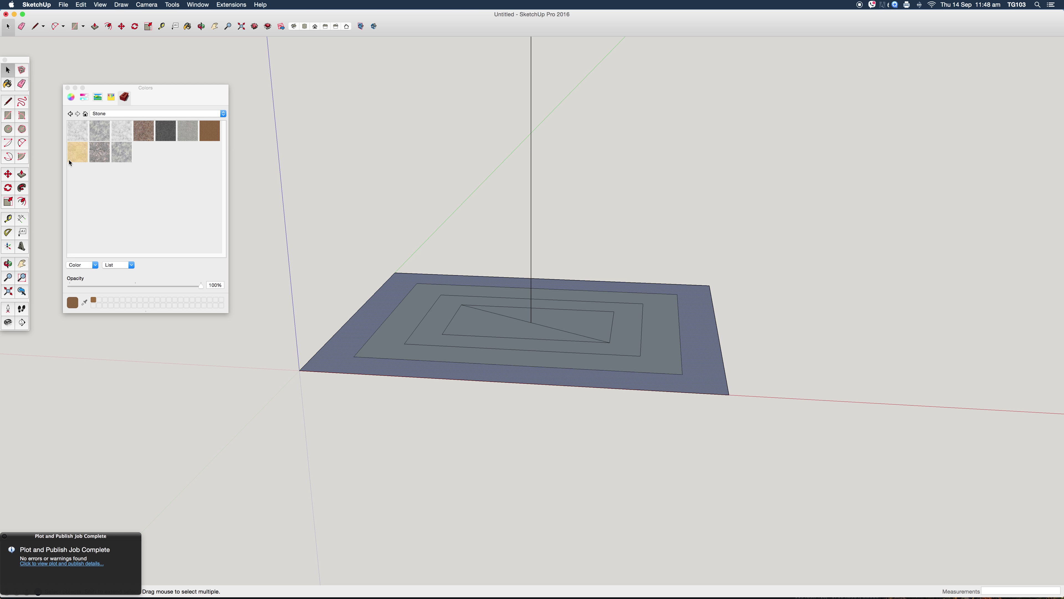
- Delete the half of the diagonal running from the vertical line to the innermost rectangle's front corner
key("p")
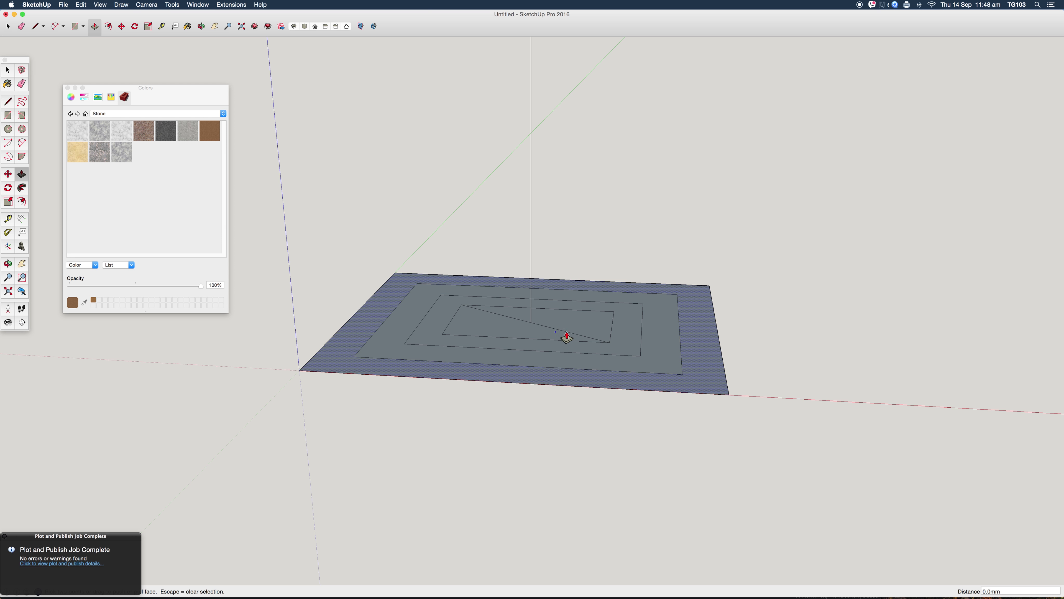
key("space")
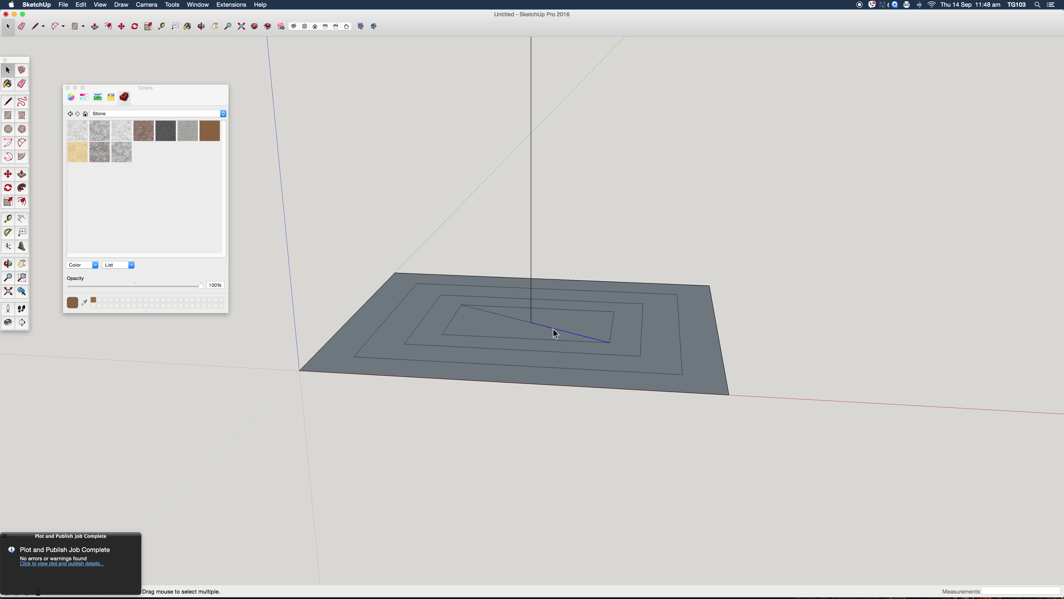
key("Delete")
- Push/Pull the four nested faces upward by 400, 300, 200 and 100 mm, working from the innermost rectangle outward
left_click(21, 173)
left_click(508, 327)
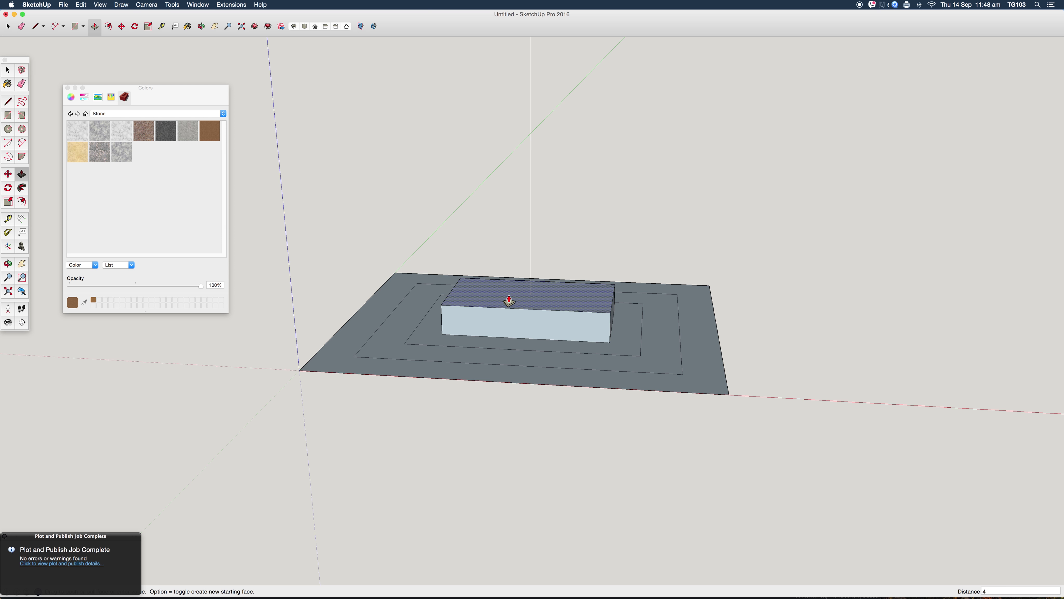
key("Return")
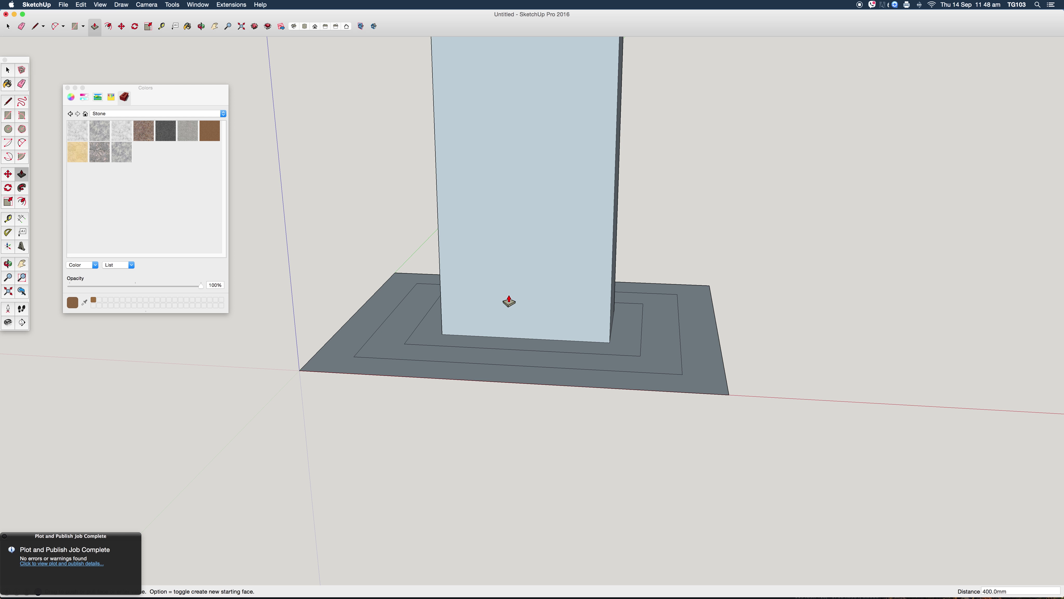
left_click(520, 352)
type("300")
key("Return")
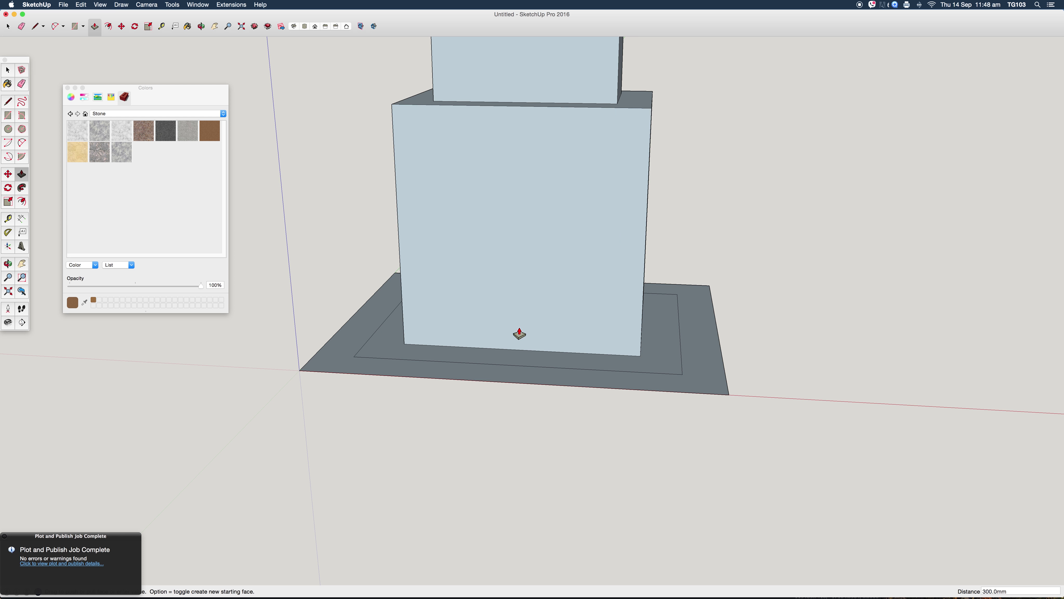
left_click(525, 369)
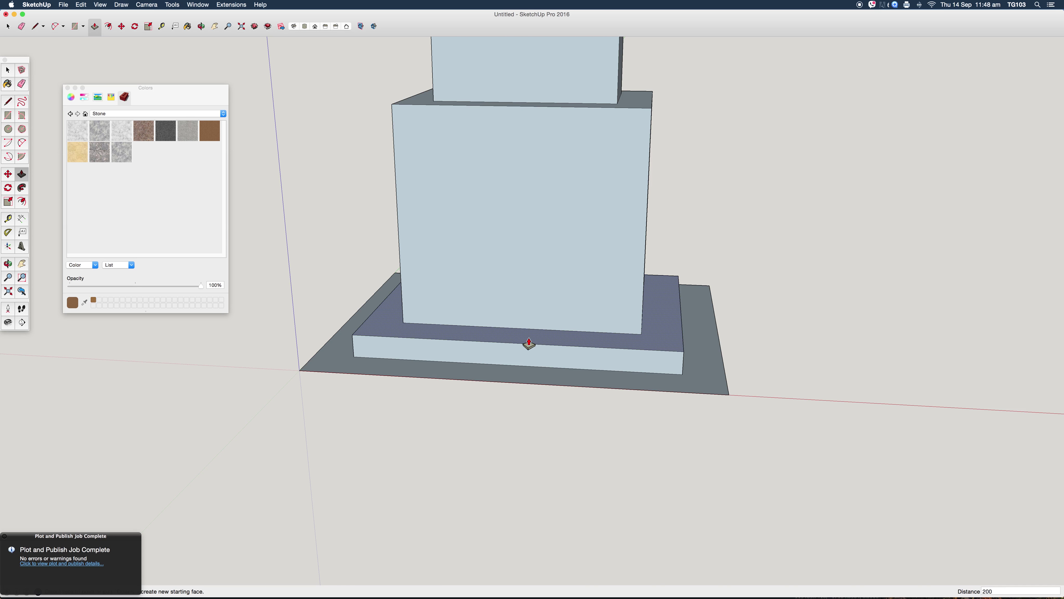
type("200")
key("Return")
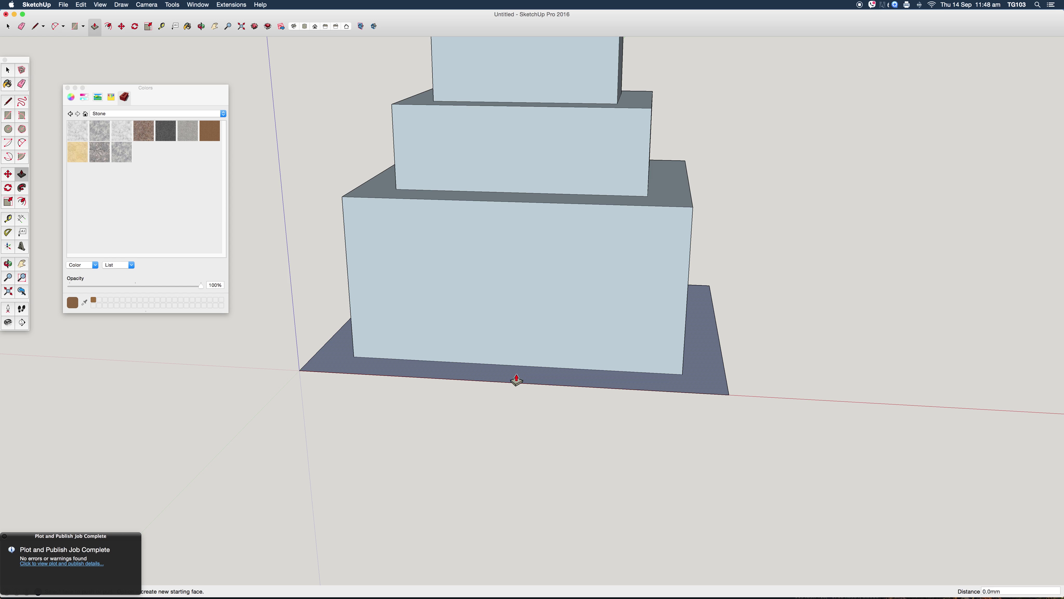
left_click(517, 379)
key("Return")
key("space")
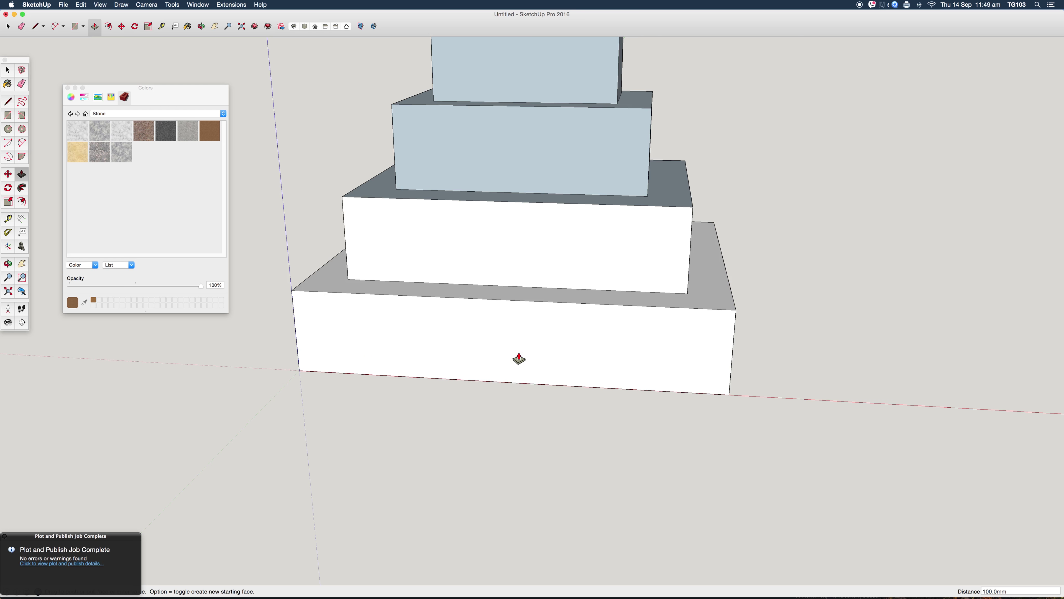
- Offset the upper face of the highest tier inward to make a small rectangle around the vertical line
scroll(516, 353, "down", 5)
middle_click_drag(515, 354, 463, 409)
scroll(573, 188, "up", 3)
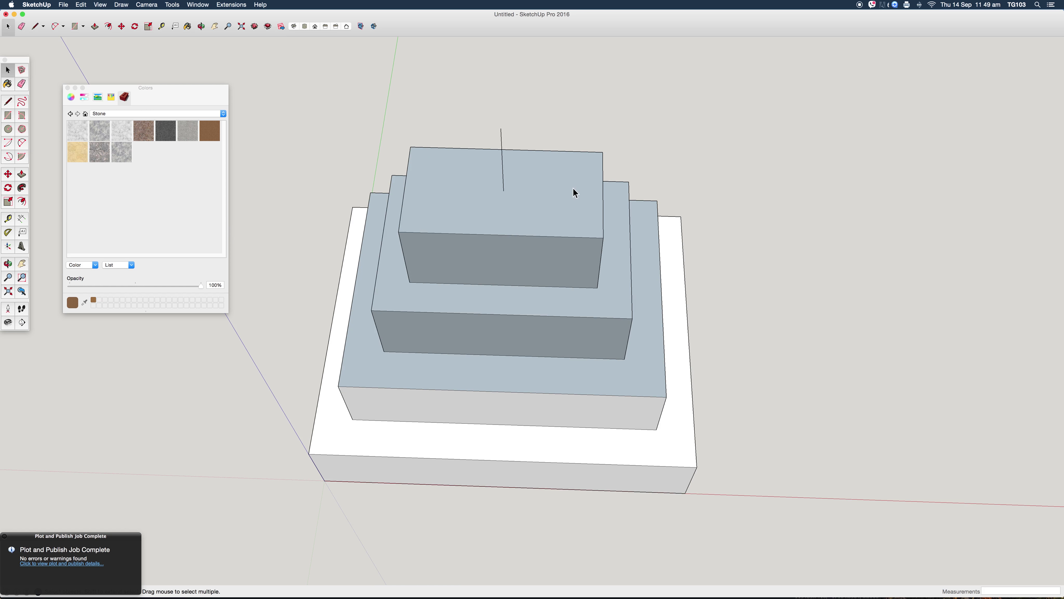
left_click(23, 203)
left_click(408, 167)
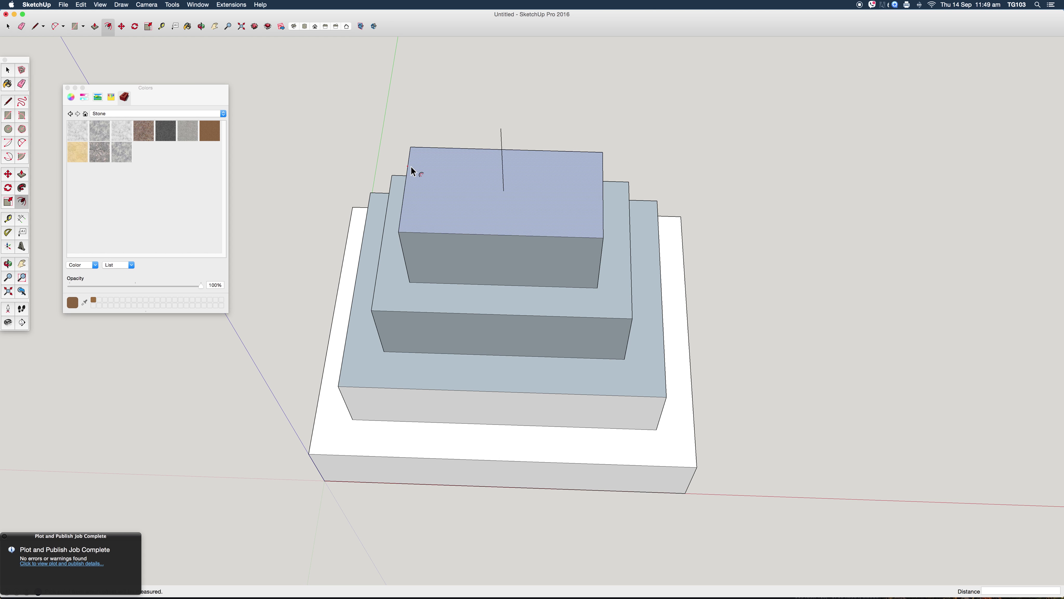
type("5")
key("Return")
scroll(453, 192, "up", 3)
left_click(458, 196)
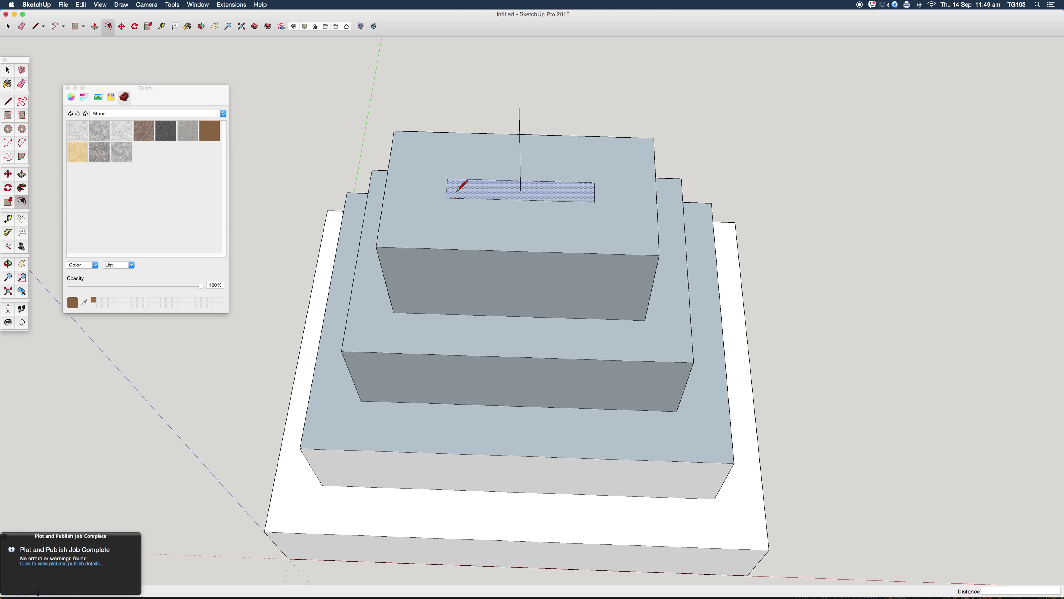
- Draw lines from the corners of the small rectangle to the tip of the vertical line to form a pyramid
key("l")
left_click(446, 198)
left_click(519, 102)
left_click(595, 202)
middle_click_drag(595, 202, 561, 208)
key("space")
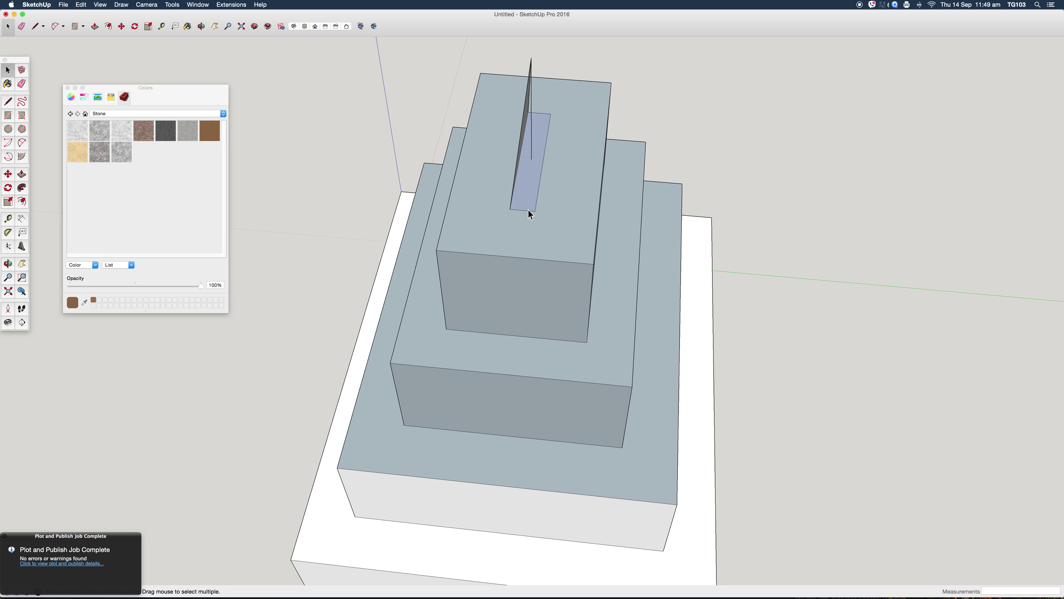
key("o")
left_click_drag(542, 210, 356, 218)
key("l")
left_click(536, 51)
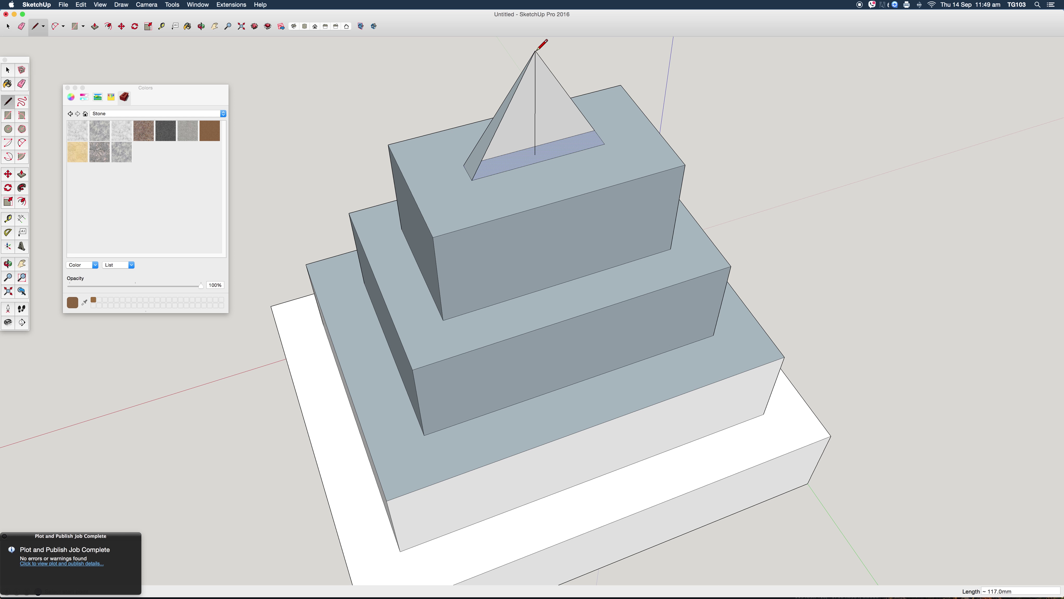
left_click(605, 144)
left_click(535, 51)
- Select the entire stepped solid with its pyramid tip and make it a group
key("space")
key("o")
mouse_move(535, 51)
left_mouse_down()
mouse_move(304, 136)
mouse_move(430, 173)
mouse_move(383, 218)
mouse_move(412, 256)
left_mouse_up()
key("space")
triple_click(438, 294)
right_click(439, 295)
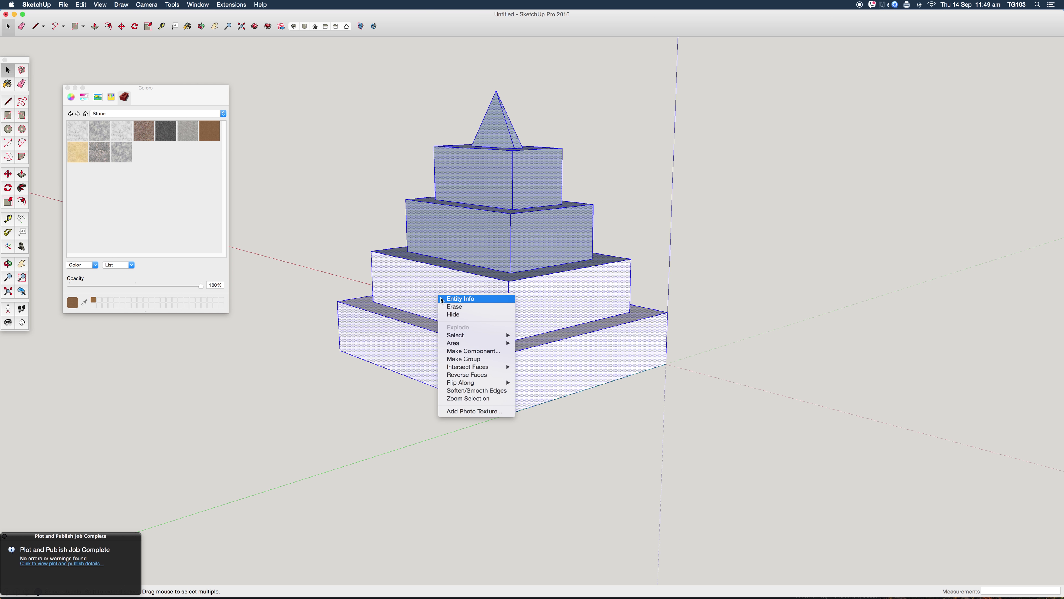
left_click(464, 359)
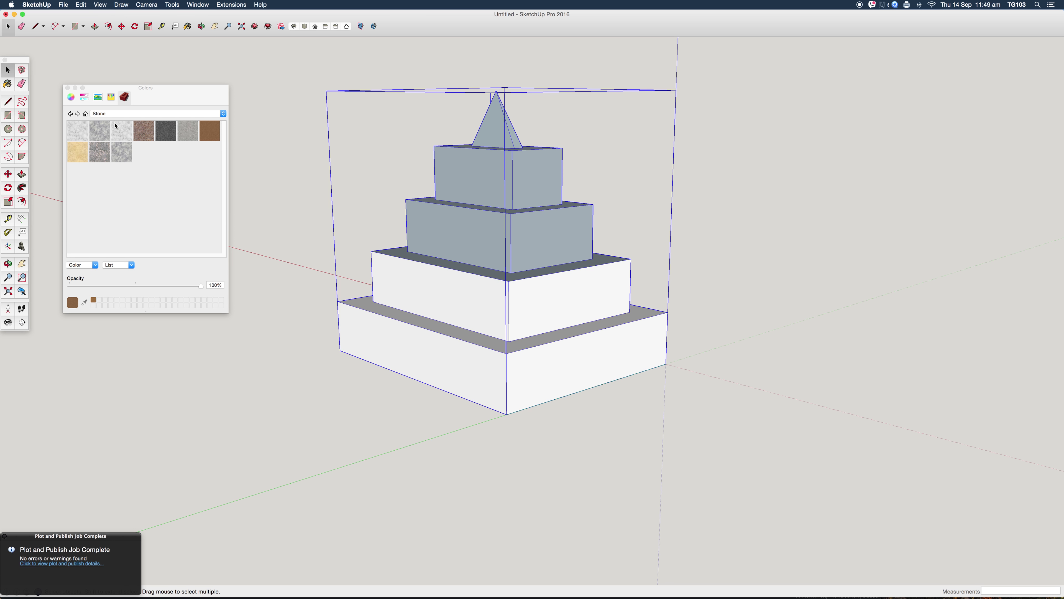
- Paint the group with the red flagstone material from the Brick, Cladding and Siding collection
left_click(124, 115)
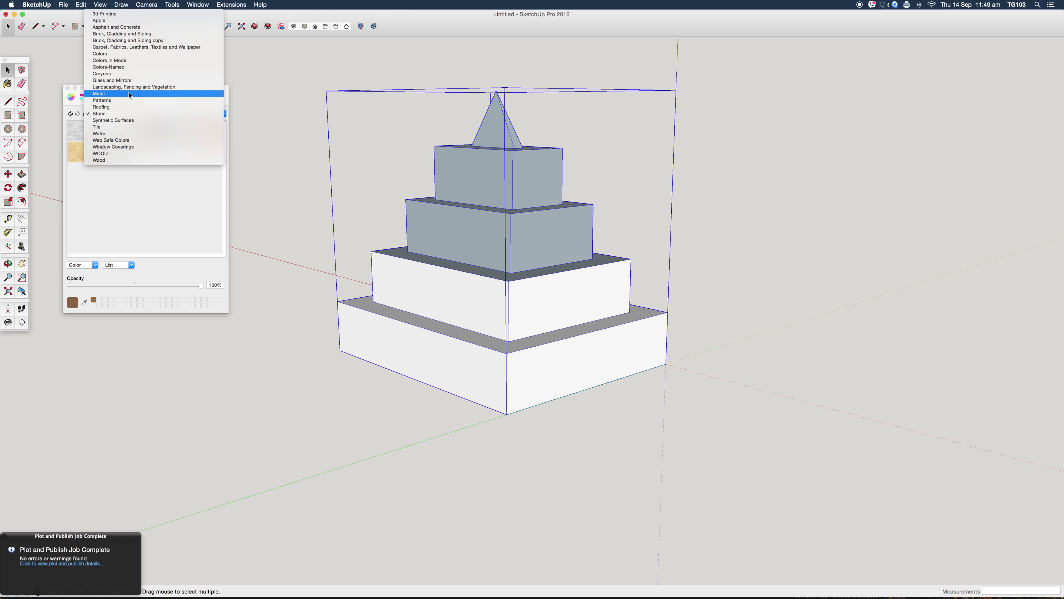
left_click(136, 34)
left_click(82, 196)
left_click(456, 242)
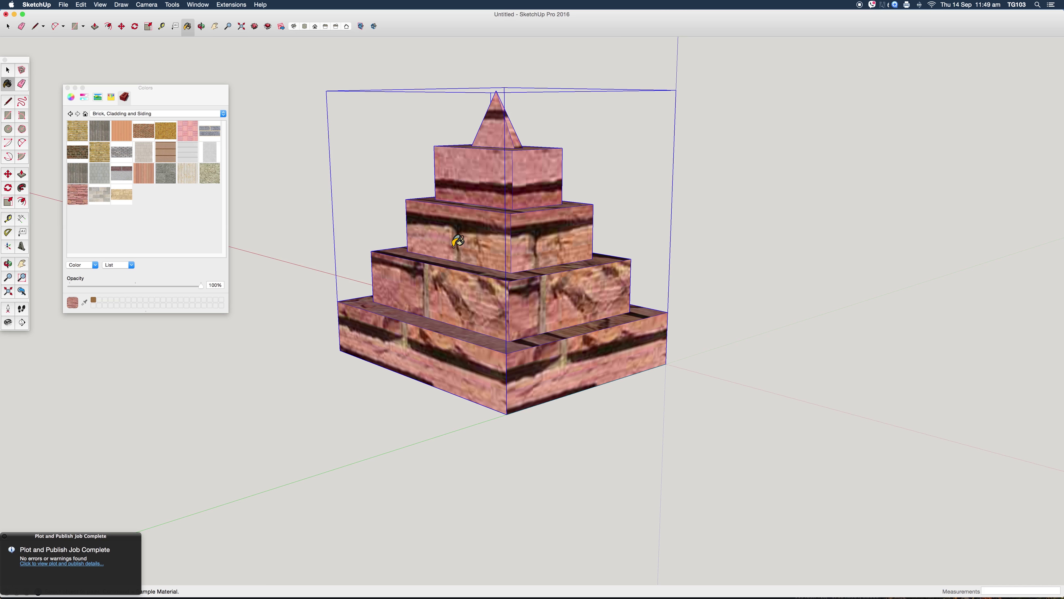
- Try the brown brick material and the reddish vertical wood siding on the group
left_click(140, 133)
left_click(454, 243)
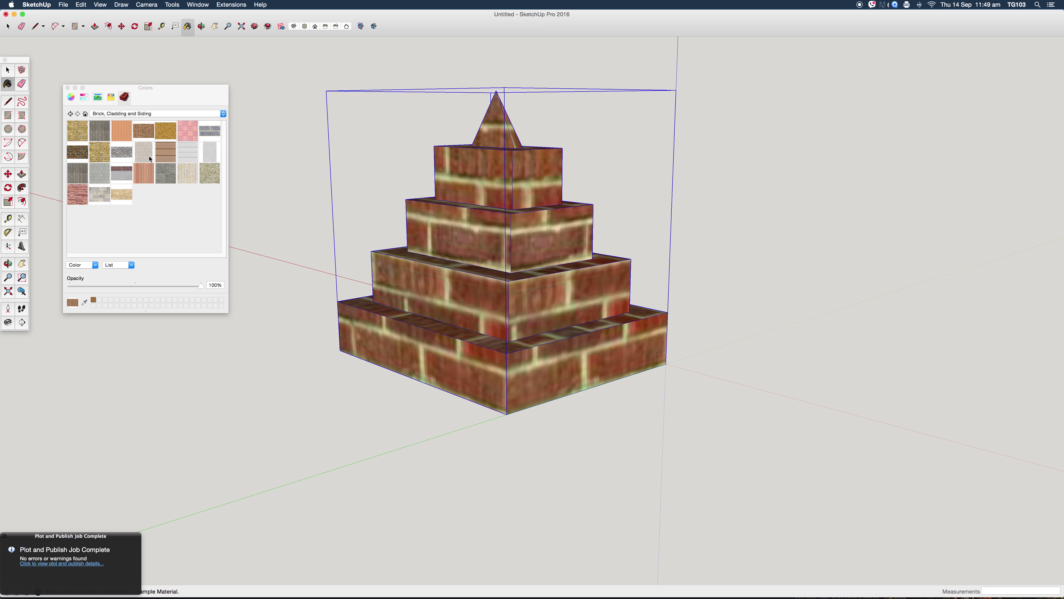
left_click(147, 175)
left_click(483, 226)
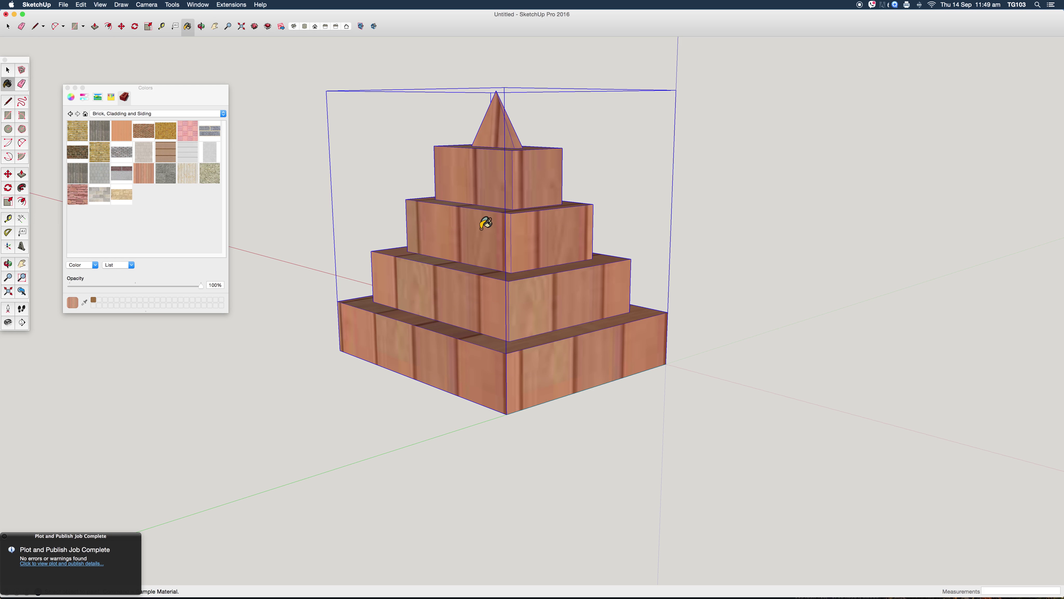
- Repaint the group with the red flagstone material
left_click(87, 196)
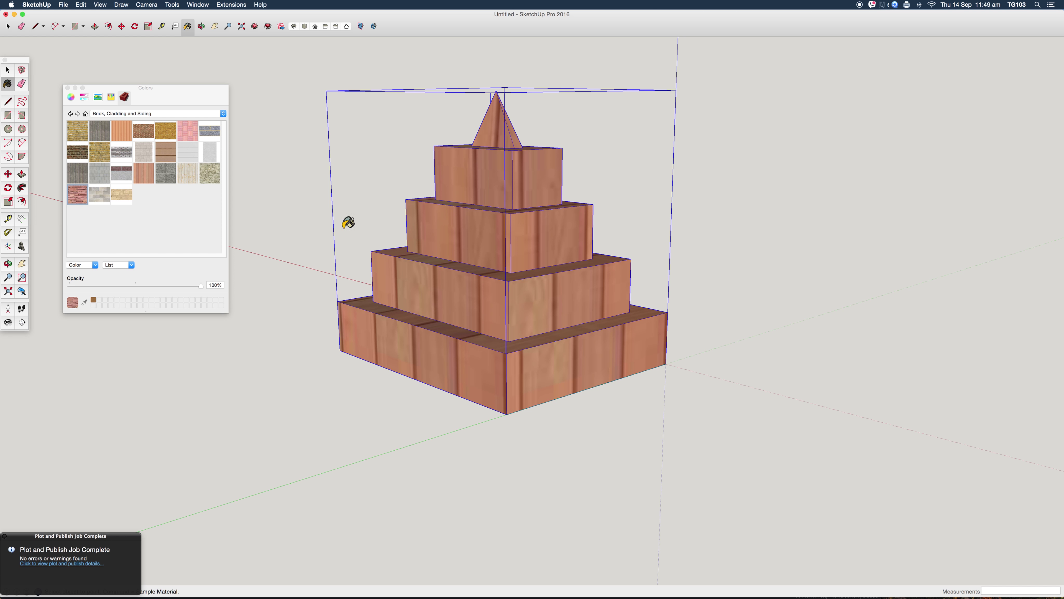
left_click(500, 232)
key("space")
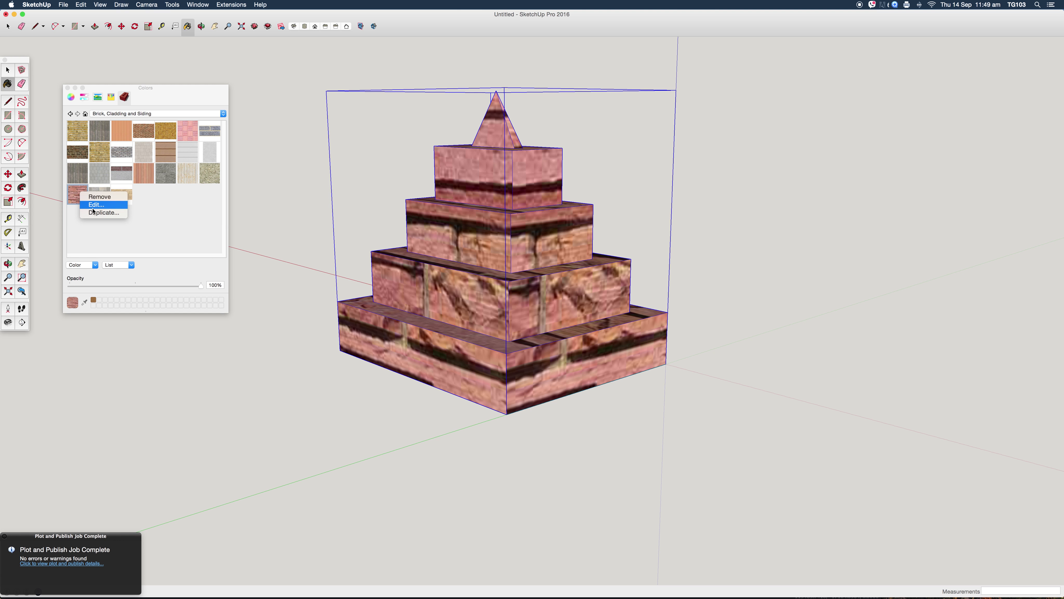
- Duplicate the red flagstone material and paint the group with the copy
left_click(96, 212)
left_click(163, 135)
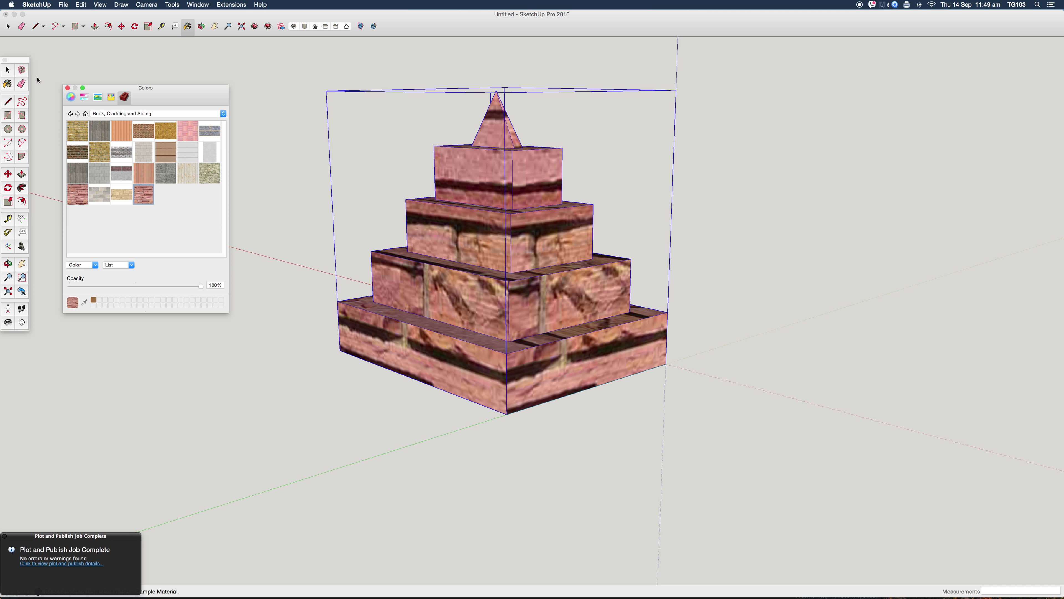
left_click(440, 228)
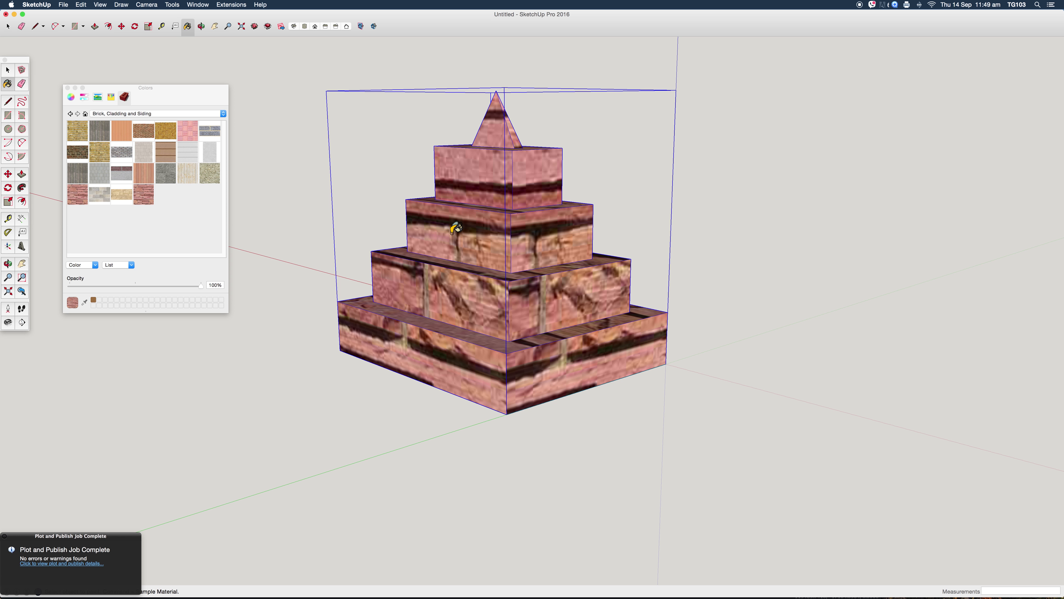
key("space")
- Edit the copied Stone Flagstone Ashlar material and set its texture width to 500 mm
right_click(142, 199)
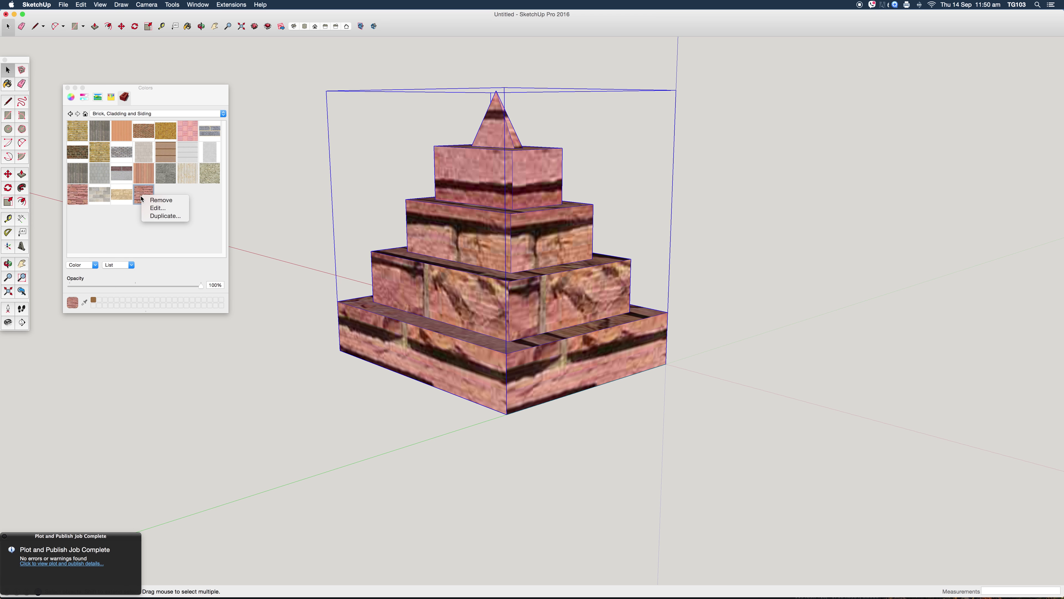
left_click(157, 208)
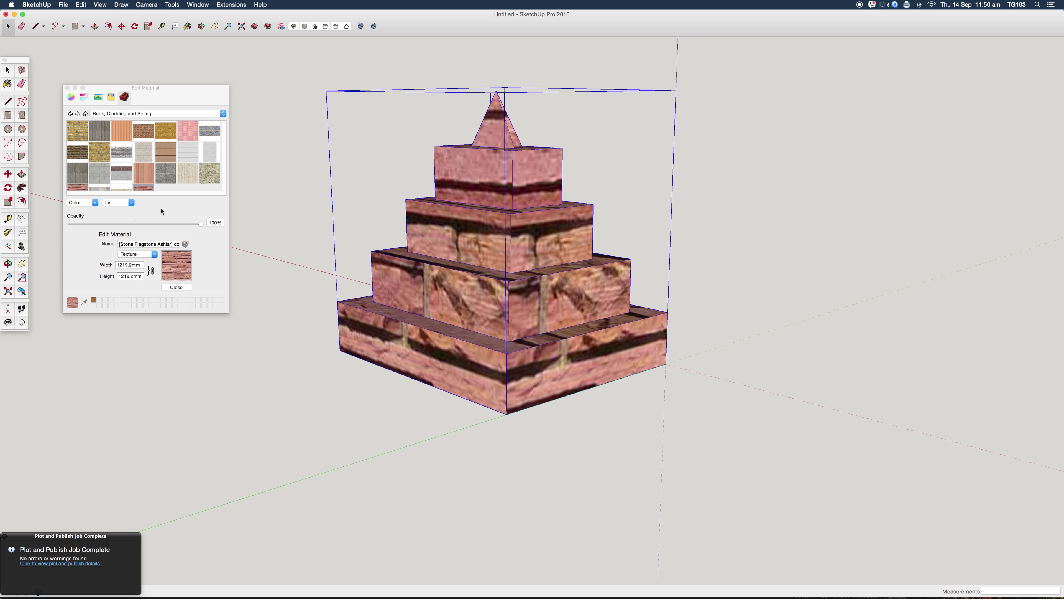
left_click(172, 264)
left_click(131, 270)
left_click_drag(131, 270, 110, 268)
type("500")
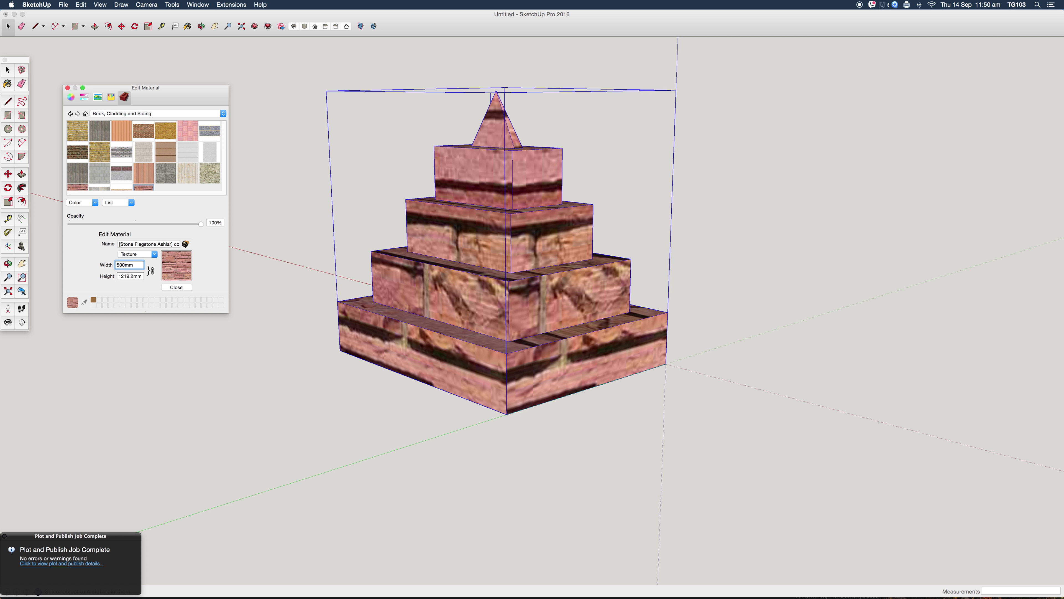
key("Return")
- Reduce the copied material's texture width to 100 mm
type("10")
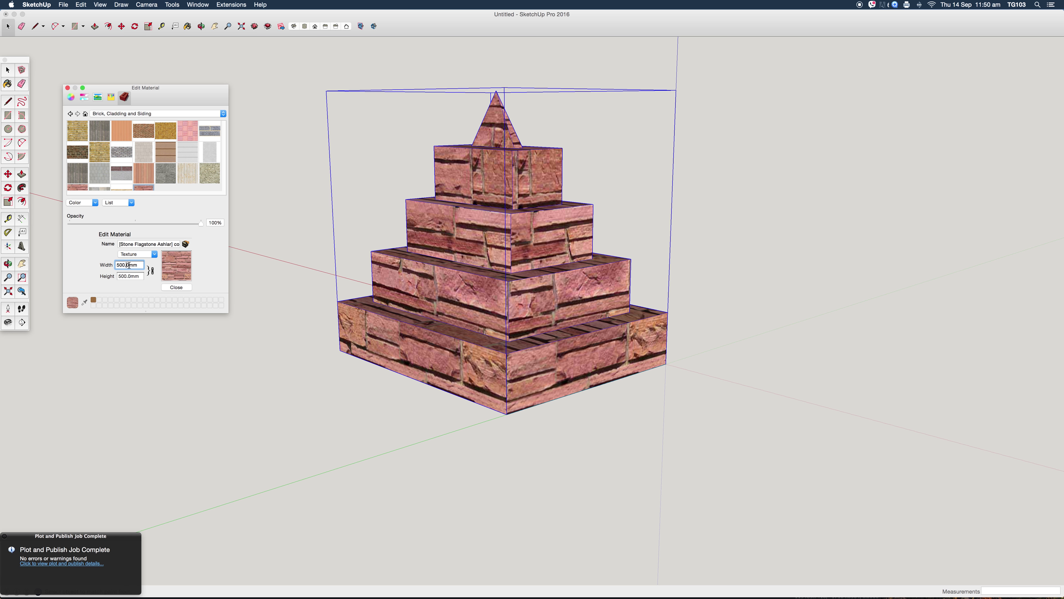
type("0")
key("Return")
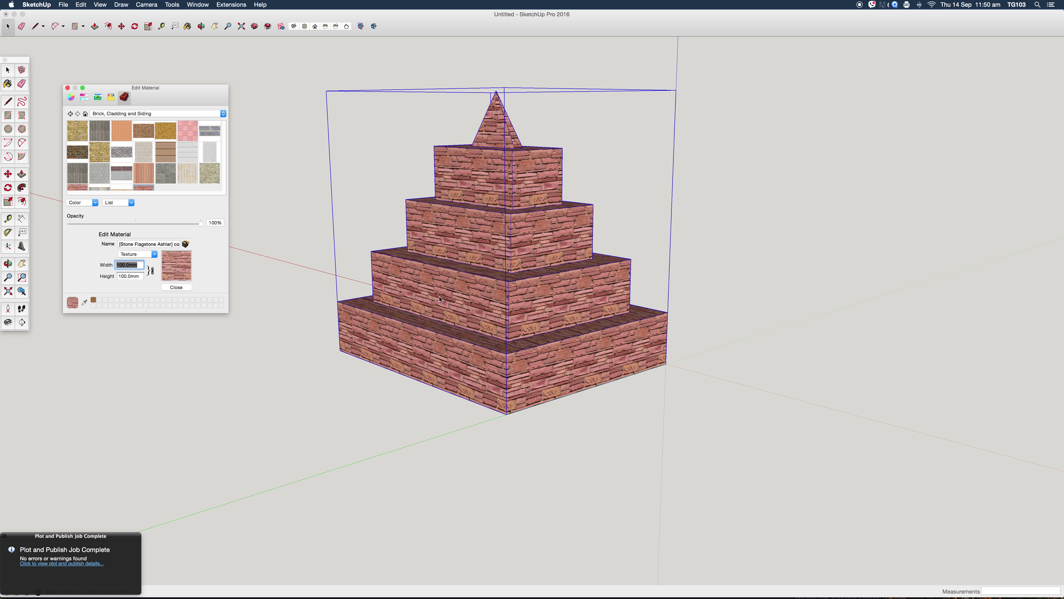
- Finish editing the material and close the Colors window
left_click(176, 288)
left_click(67, 89)
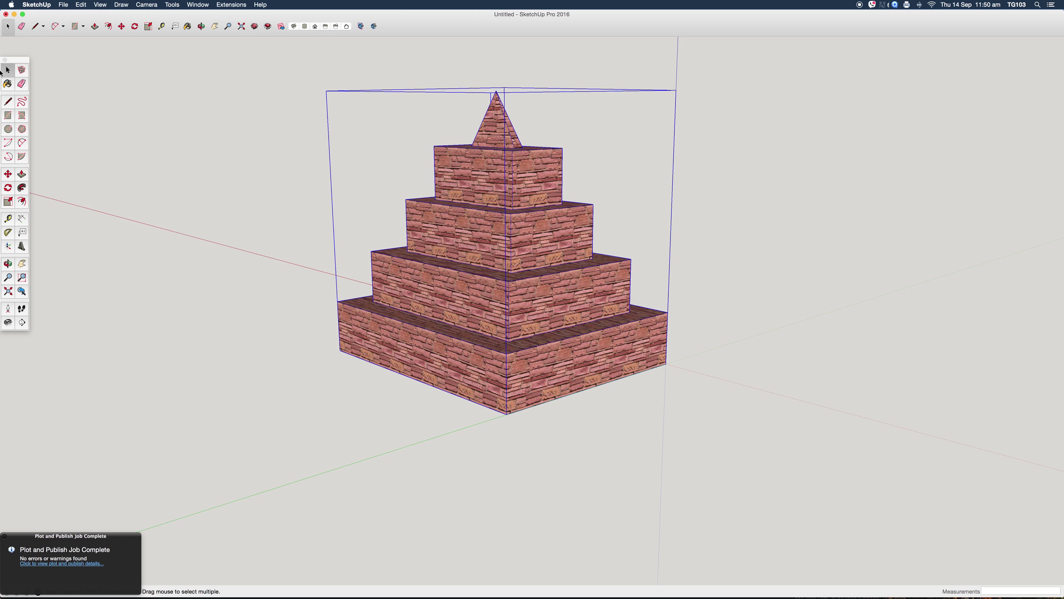
left_click(199, 170)
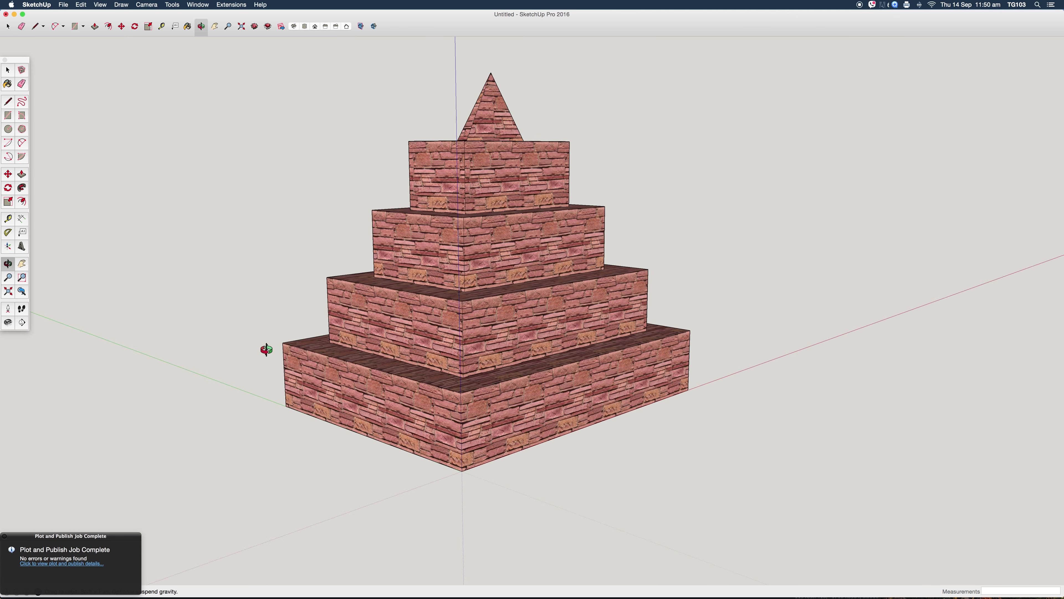
key("space")
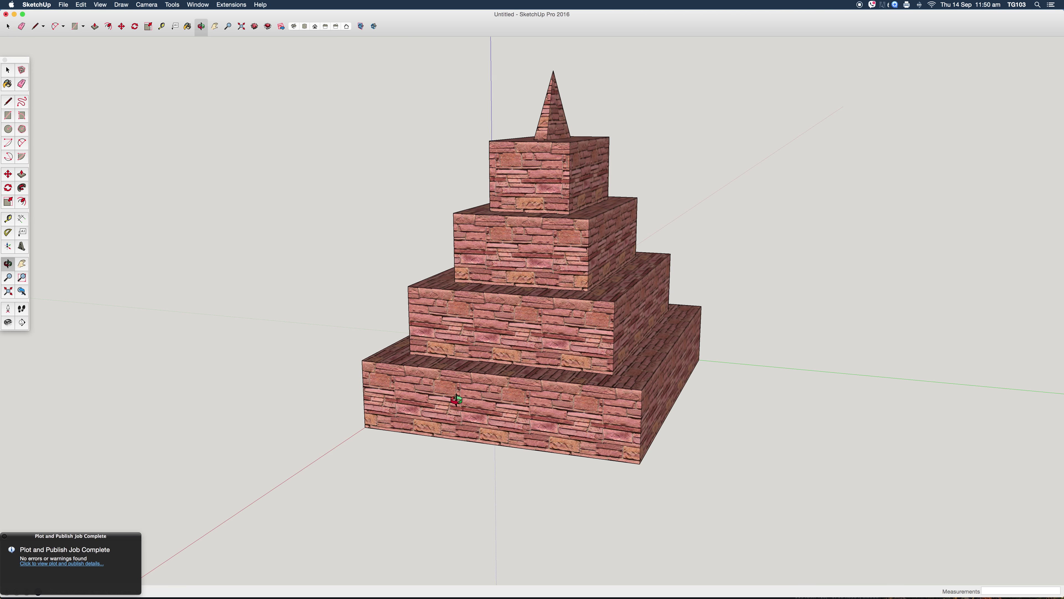